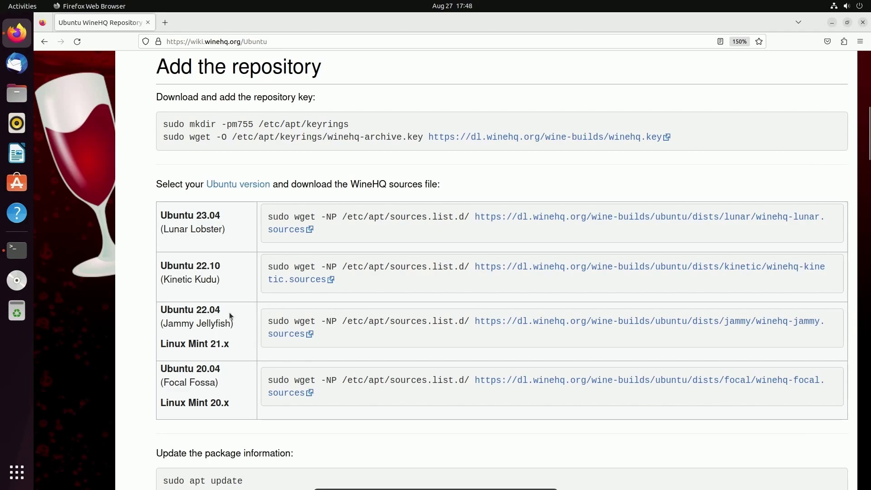
# Review the Ubuntu 22.04 and Linux Mint 21.x labels and the wiki.winehq.org/Ubuntu address, then open a terminal
pyautogui.moveTo(221, 310); pyautogui.dragTo(144, 306)
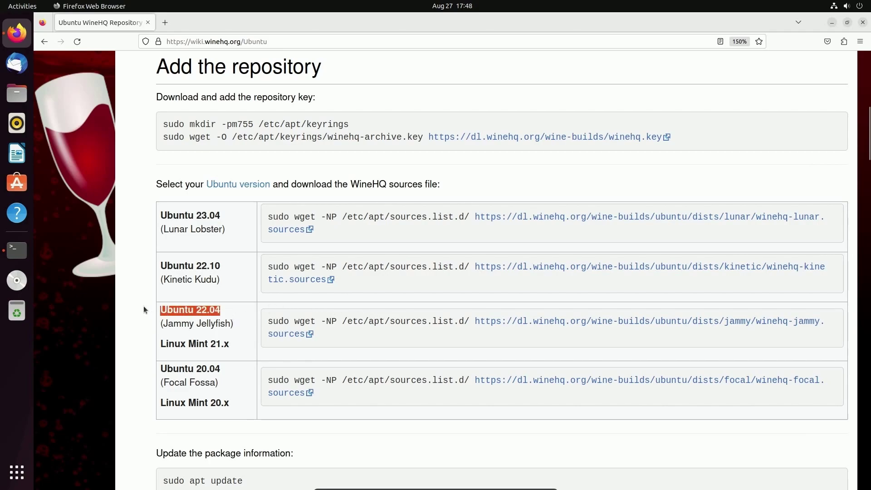
pyautogui.moveTo(246, 345); pyautogui.dragTo(181, 345)
pyautogui.click(253, 344)
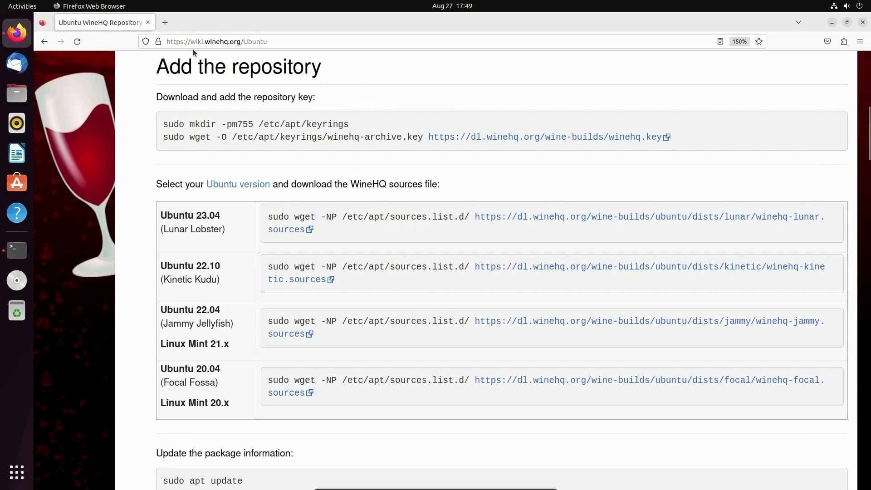
pyautogui.moveTo(189, 43); pyautogui.dragTo(299, 56)
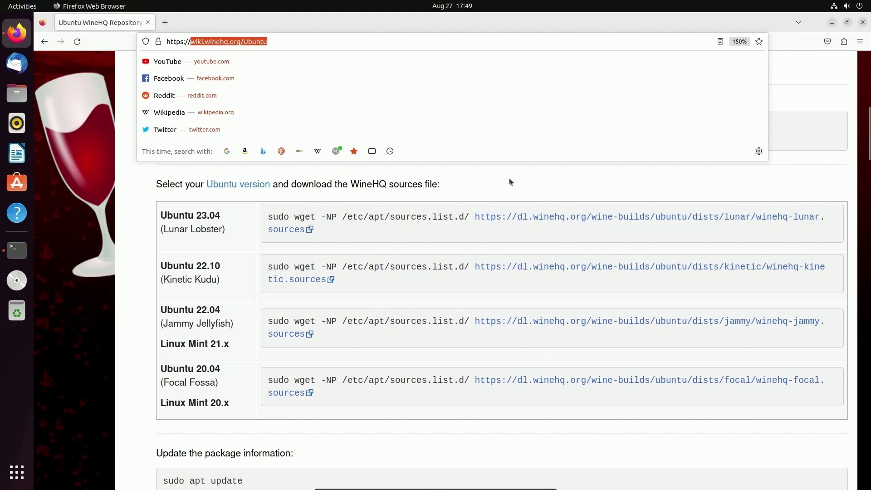
pyautogui.click(530, 184)
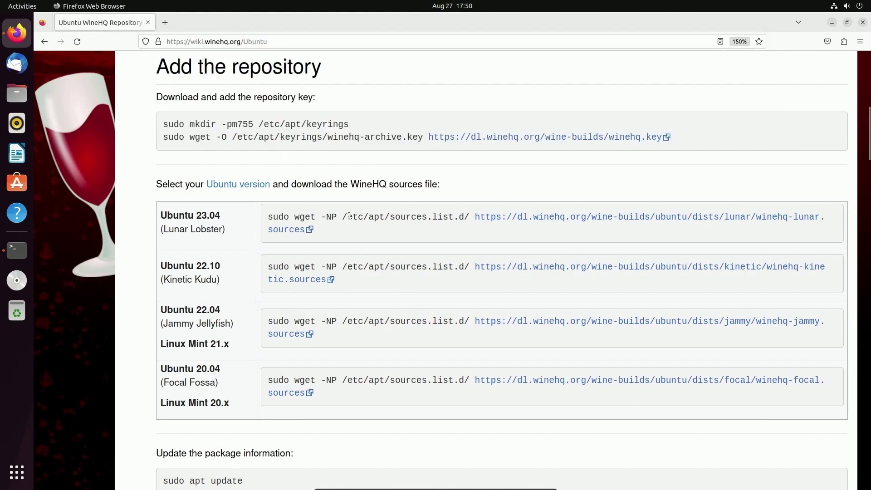
pyautogui.click(10, 249)
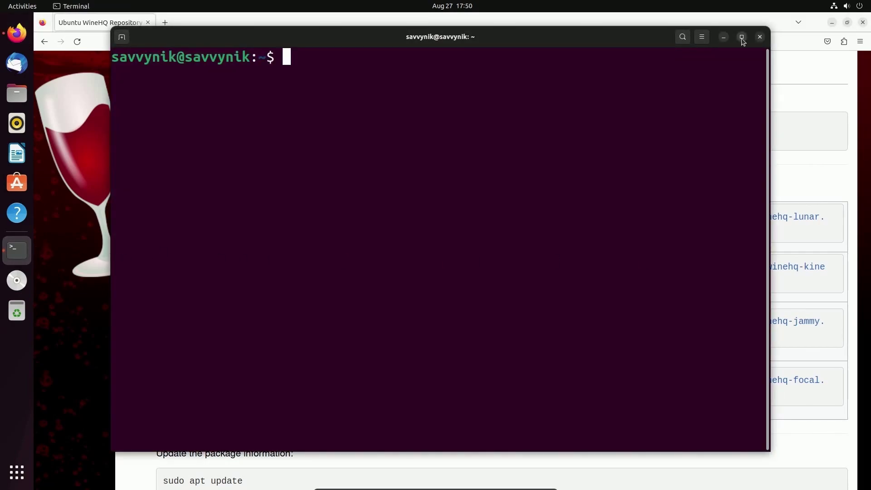
# Hide Firefox and run sudo dpkg --add-architecture i386, entering the sudo password
pyautogui.click(829, 24)
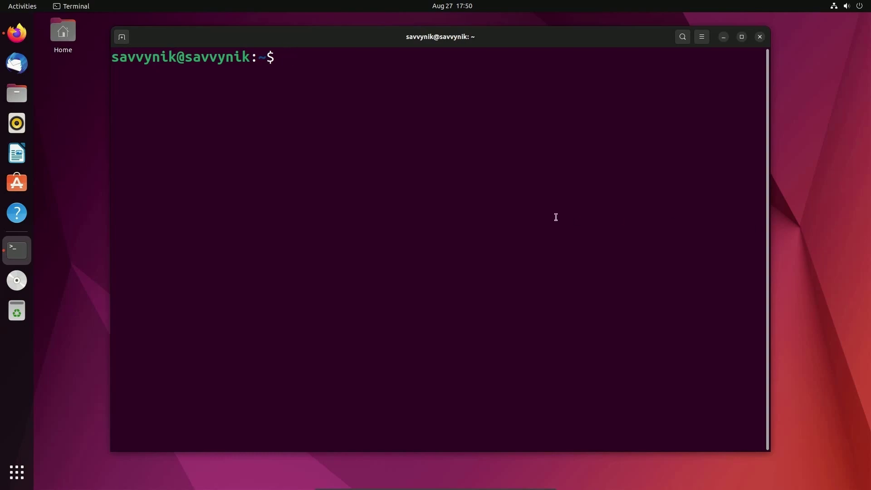
pyautogui.write('sudo dp')
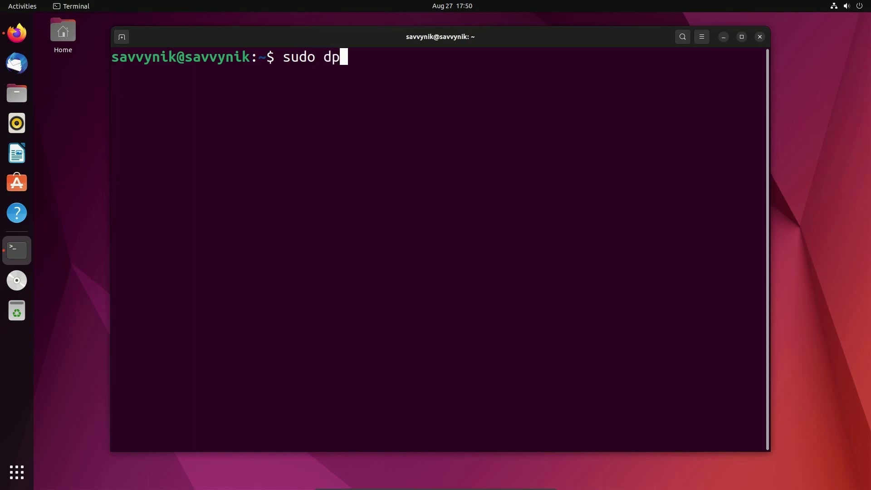
pyautogui.write('kg --')
pyautogui.press('BackSpace')
pyautogui.write('add-architecture i')
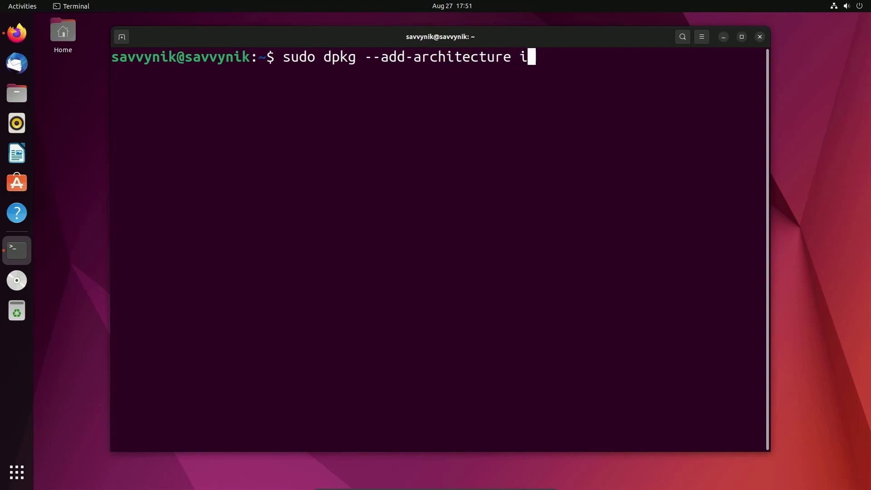
pyautogui.write('368')
pyautogui.press('BackSpace')
pyautogui.press('BackSpace')
pyautogui.write('86')
pyautogui.press('Return')
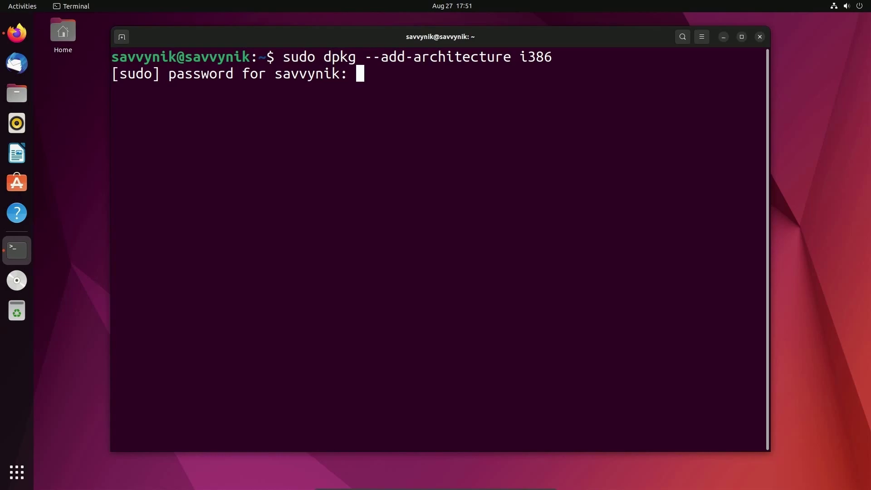
pyautogui.press('Return')
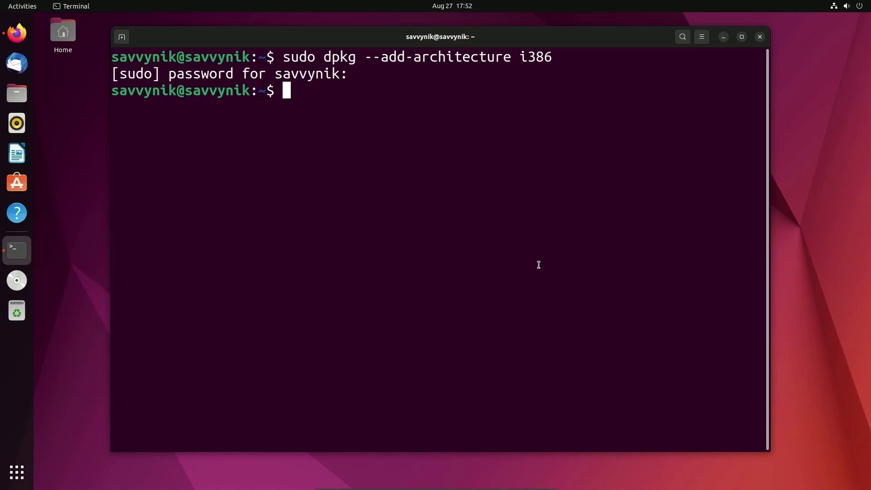
# Create the keyrings folder with sudo mkdir -pm755 /etc/apt/keyrings
pyautogui.write('sudo ')
pyautogui.write('mk')
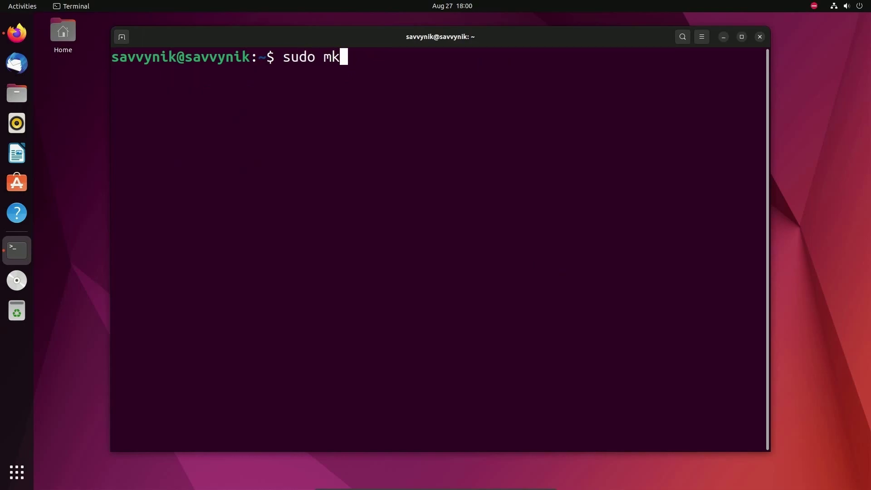
pyautogui.write('dir -pm755')
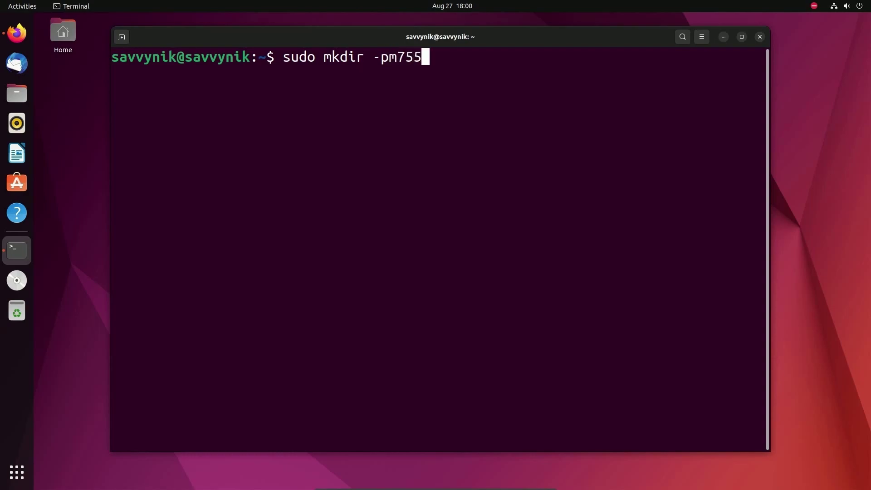
pyautogui.write(' /etc/apt/keyrings')
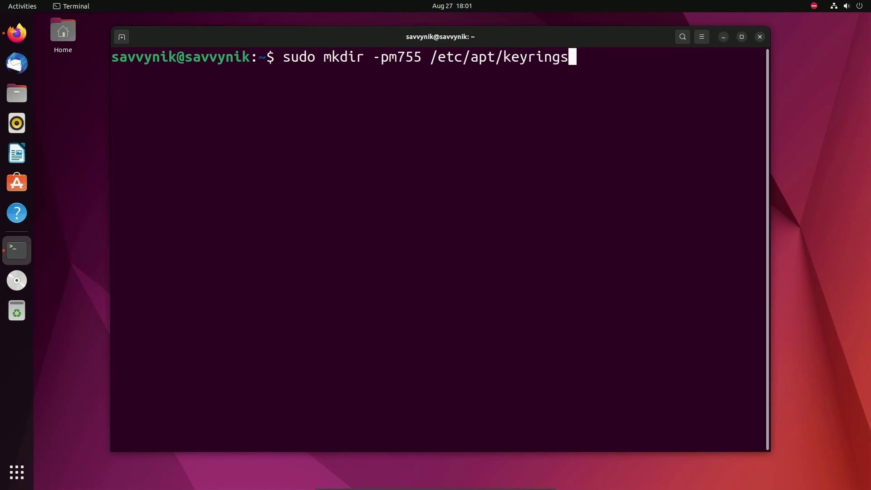
pyautogui.press('Return')
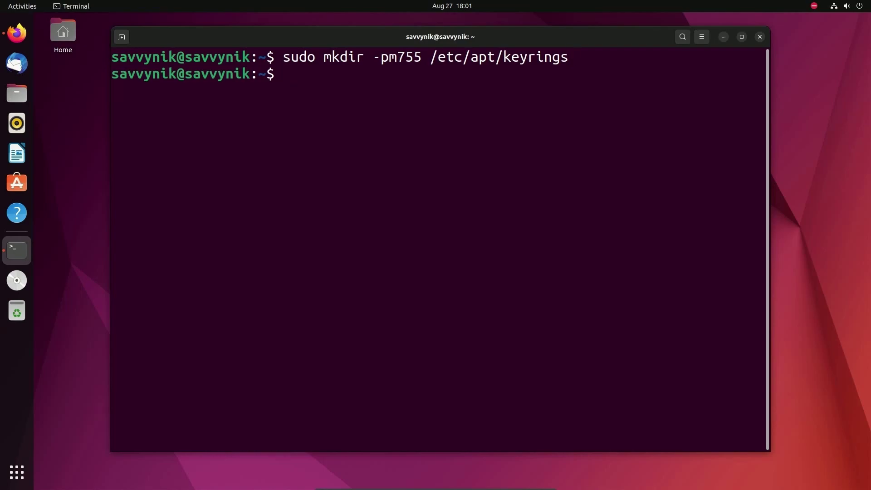
pyautogui.moveTo(580, 61); pyautogui.dragTo(501, 65)
pyautogui.click(501, 66)
# Paste and run the wget command saving winehq-archive.key into /etc/apt/keyrings
pyautogui.rightClick(527, 219)
pyautogui.click(563, 250)
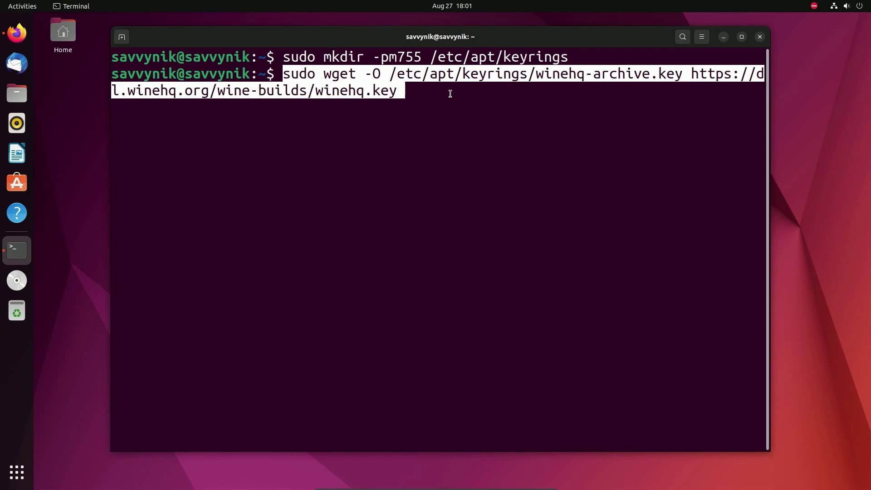
pyautogui.press('Return')
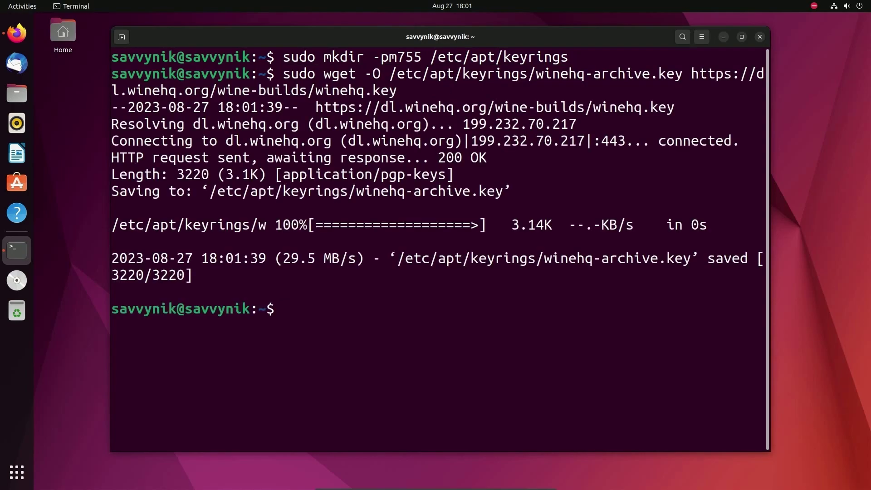
pyautogui.moveTo(120, 225)
pyautogui.mouseDown()
pyautogui.moveTo(219, 222)
pyautogui.moveTo(110, 226)
pyautogui.mouseUp()
pyautogui.click(219, 224)
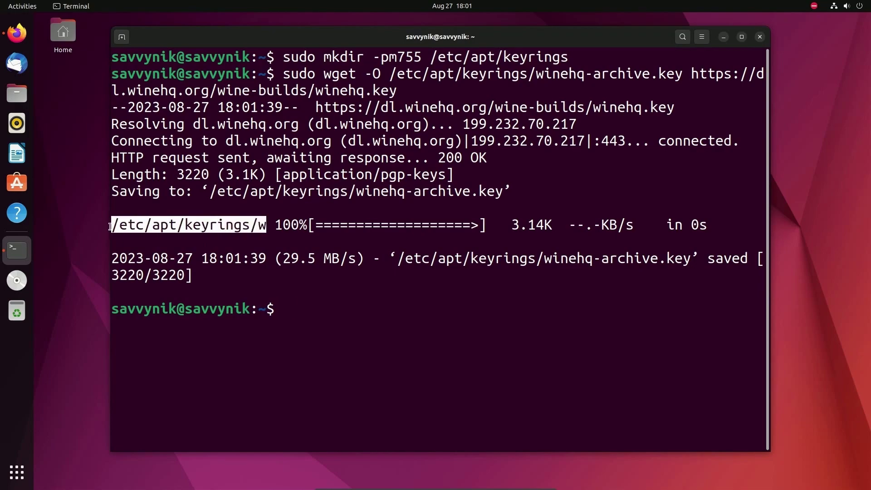
pyautogui.click(225, 250)
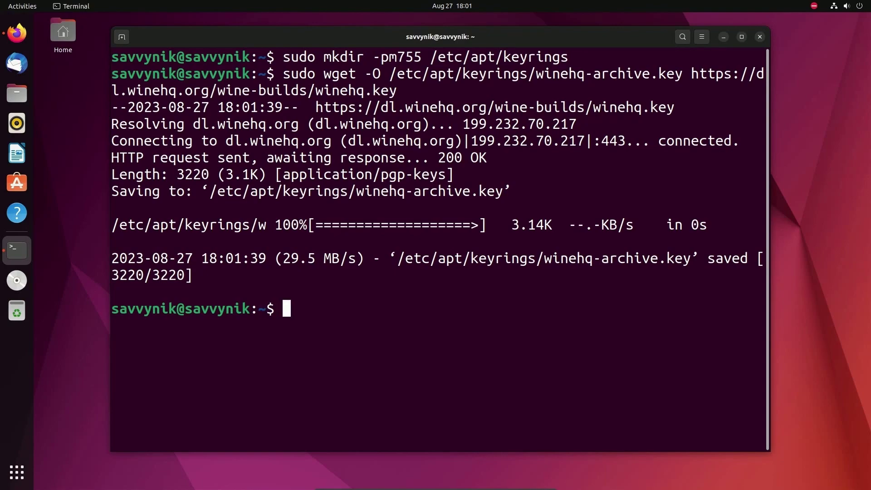
# Back in Firefox, look over the WineHQ Download page's Ubuntu and macOS package entries
pyautogui.click(16, 33)
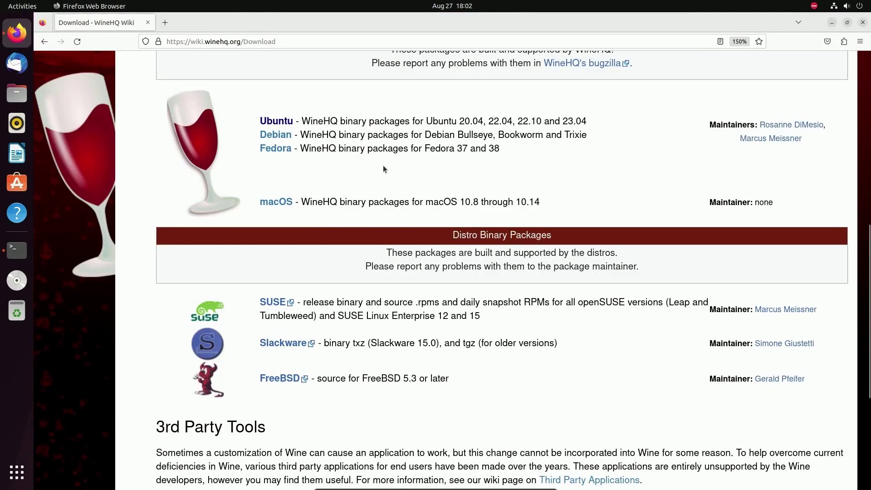
pyautogui.scroll(2, 384, 170)
pyautogui.scroll(-2, 377, 168)
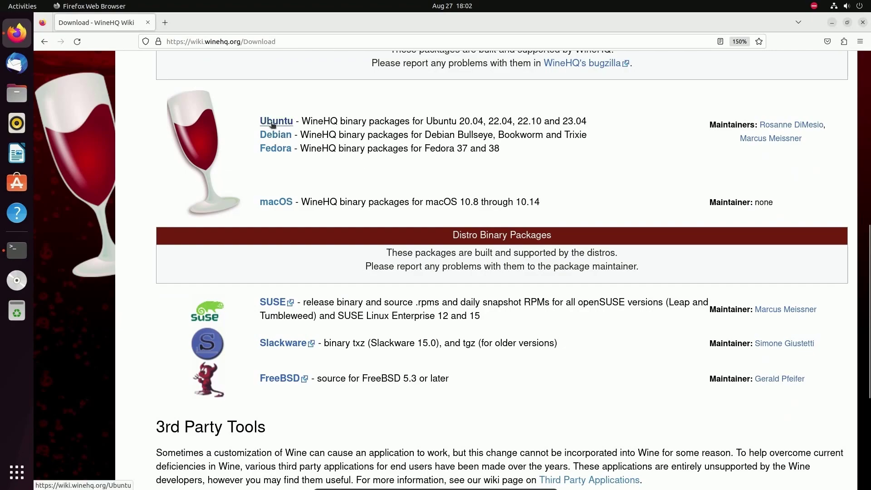
pyautogui.scroll(2, 270, 126)
pyautogui.scroll(-2, 271, 126)
pyautogui.moveTo(251, 122); pyautogui.dragTo(404, 123)
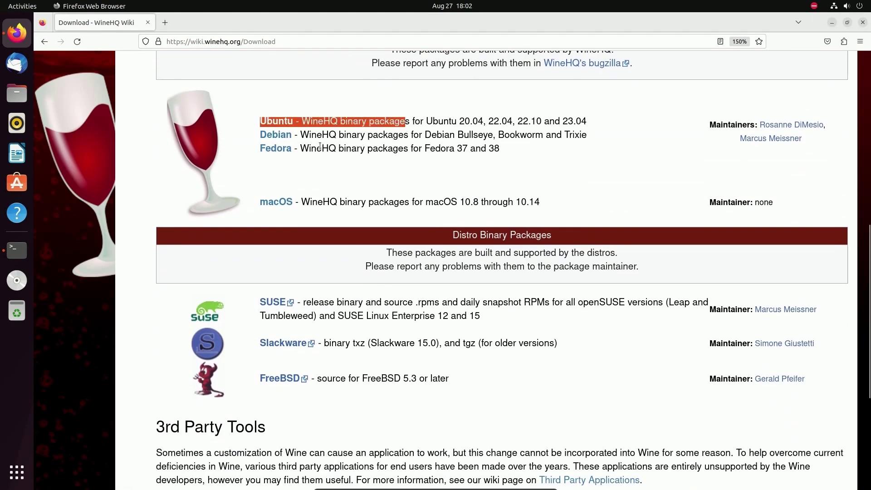
pyautogui.tripleClick(337, 202)
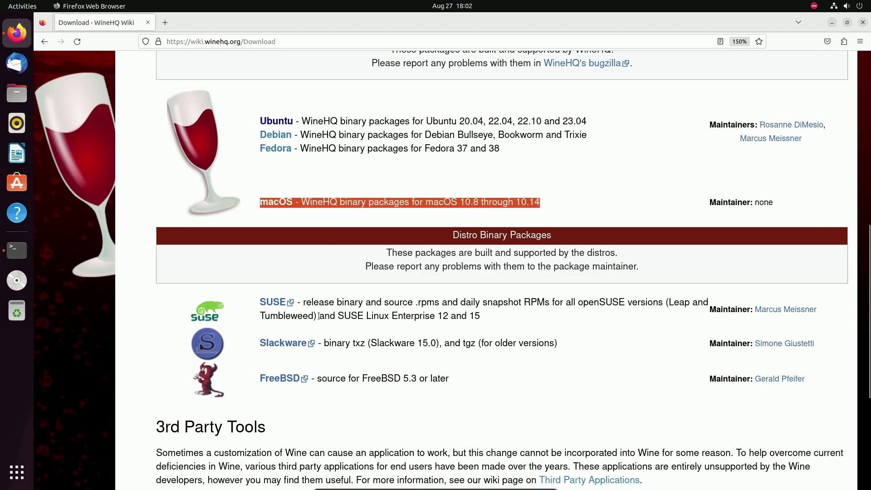
pyautogui.click(505, 375)
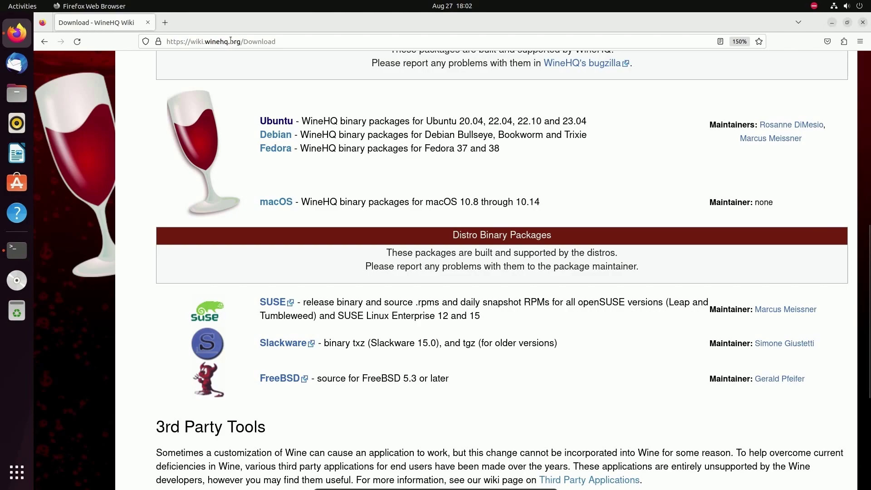
pyautogui.doubleClick(261, 41)
pyautogui.click(622, 238)
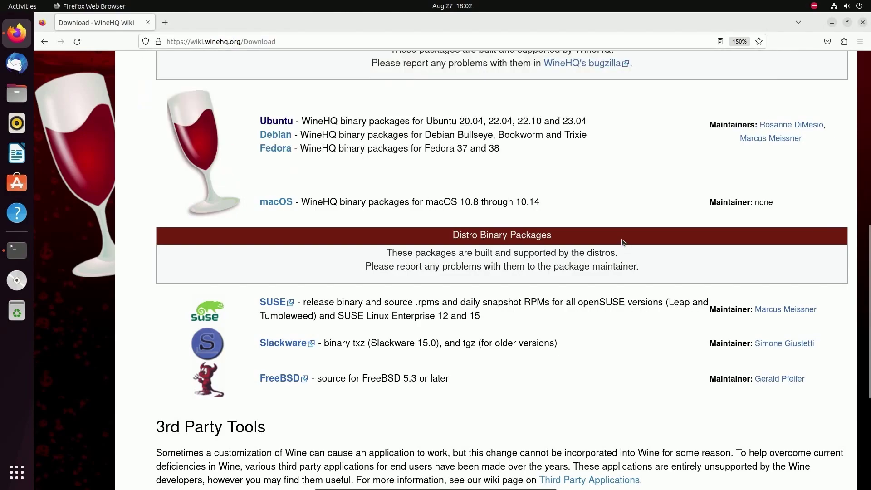
# Open the Ubuntu WineHQ Repository page and copy the Ubuntu 22.04 jammy sources wget command
pyautogui.click(282, 123)
pyautogui.scroll(-3, 304, 211)
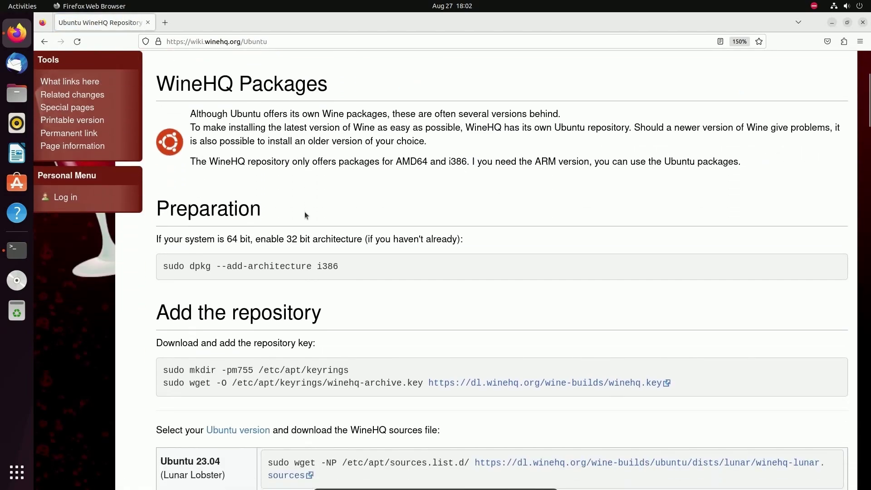
pyautogui.scroll(-5, 304, 211)
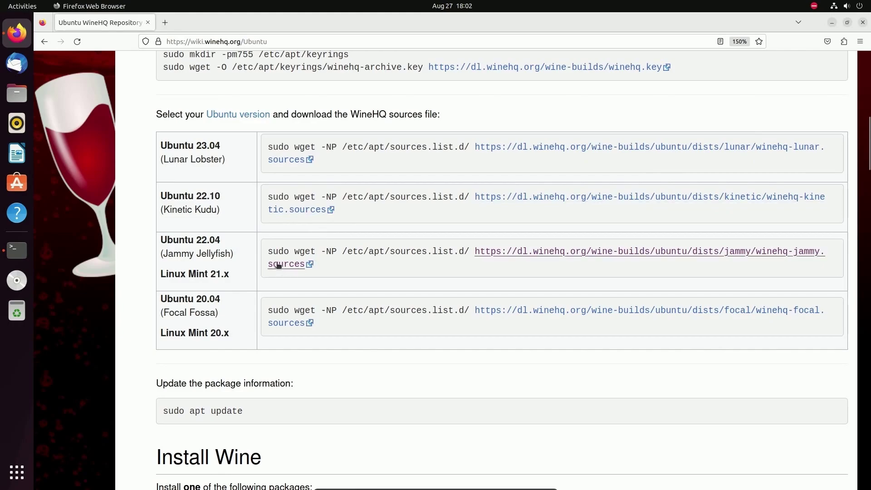
pyautogui.tripleClick(278, 265)
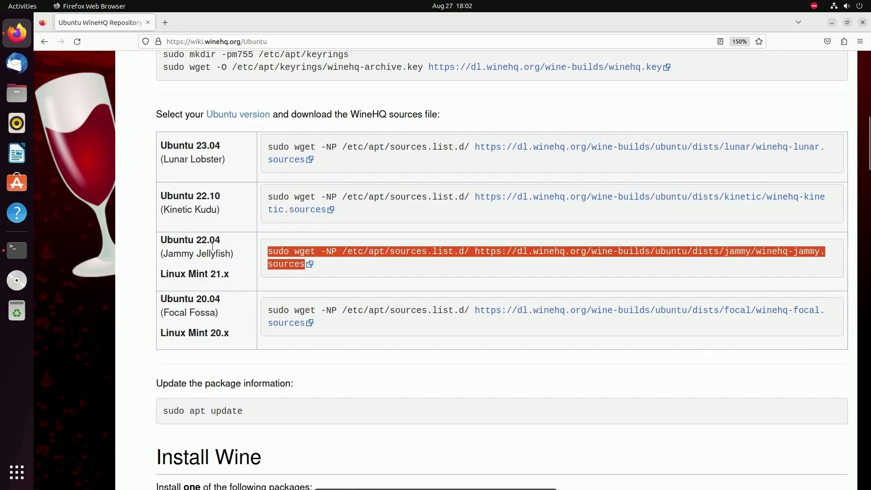
pyautogui.rightClick(303, 254)
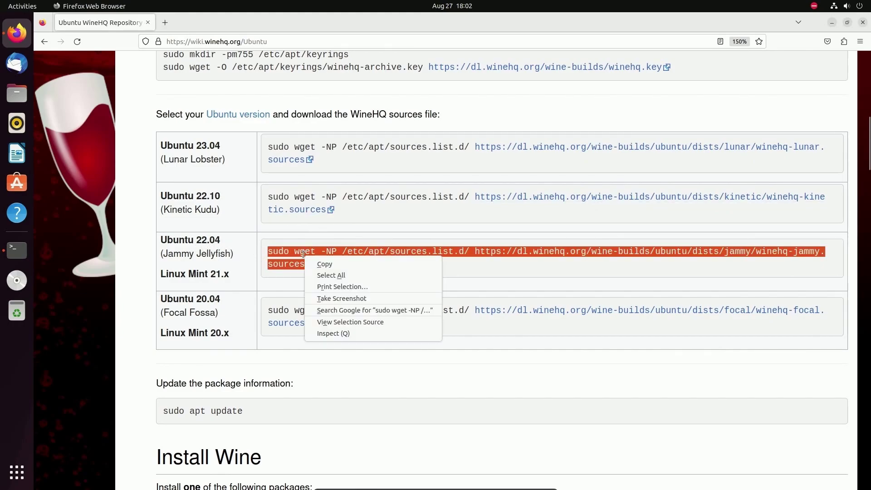
pyautogui.click(325, 262)
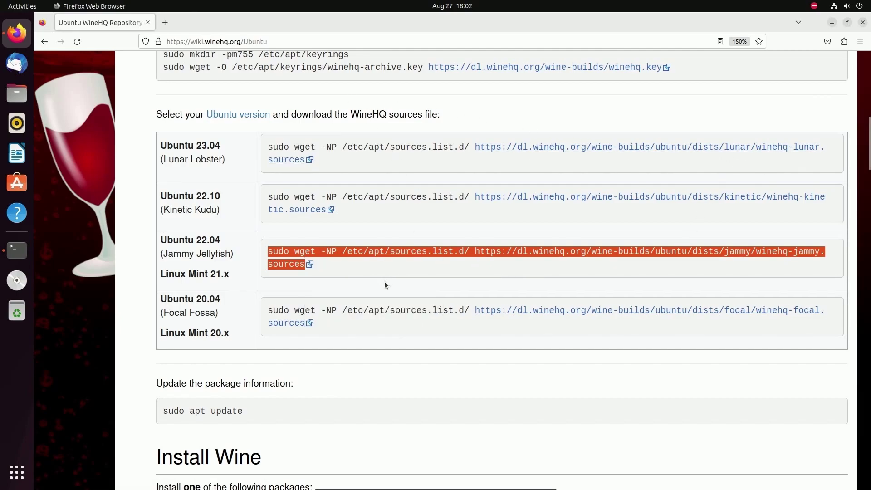
# Paste and run the wget command fetching winehq-jammy.sources into /etc/apt/sources.list.d/ in the terminal
pyautogui.hotkey('alt', 'Tab')
pyautogui.rightClick(437, 308)
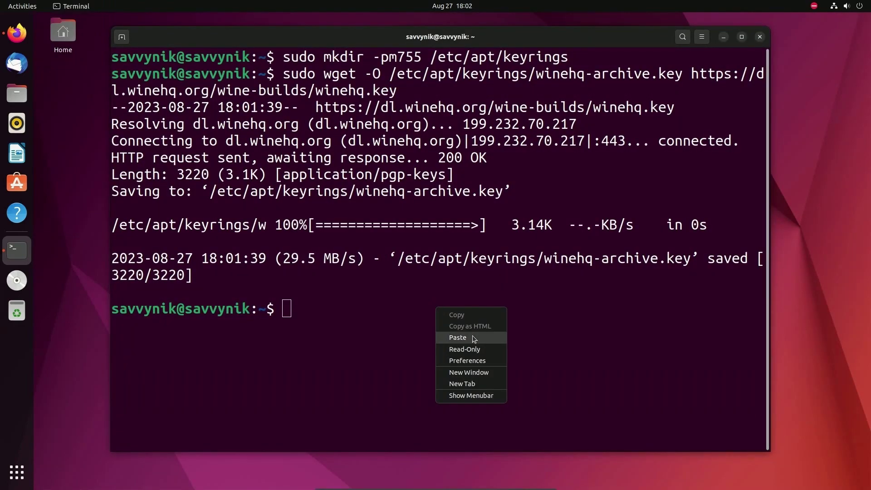
pyautogui.click(458, 338)
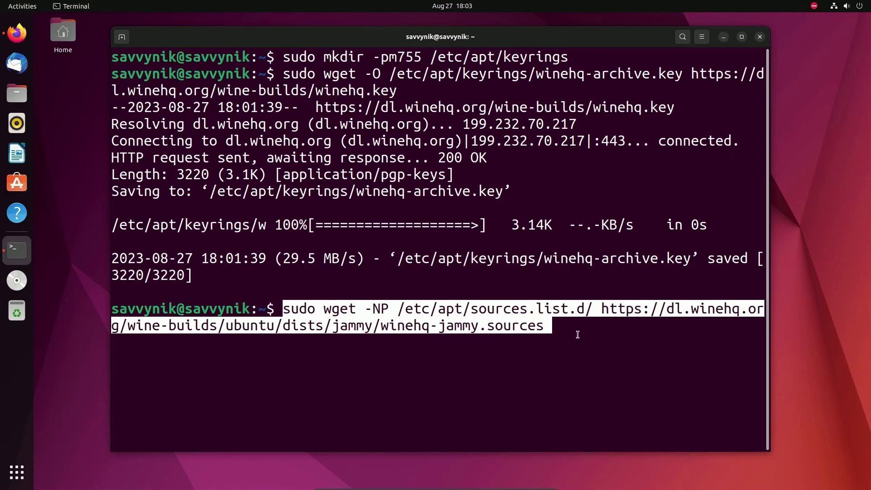
pyautogui.press('Return')
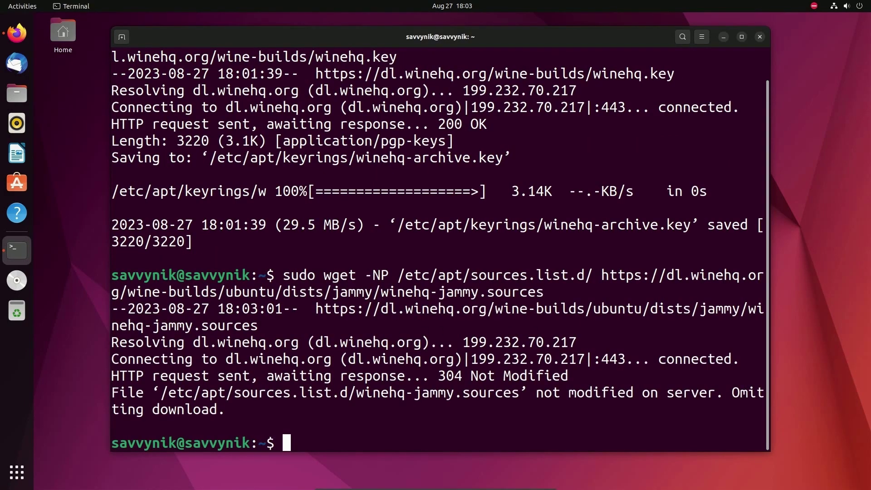
# Clear the screen, run sudo apt update, and check the Hit:3 WineHQ repository line
pyautogui.hotkey('ctrl', 'l')
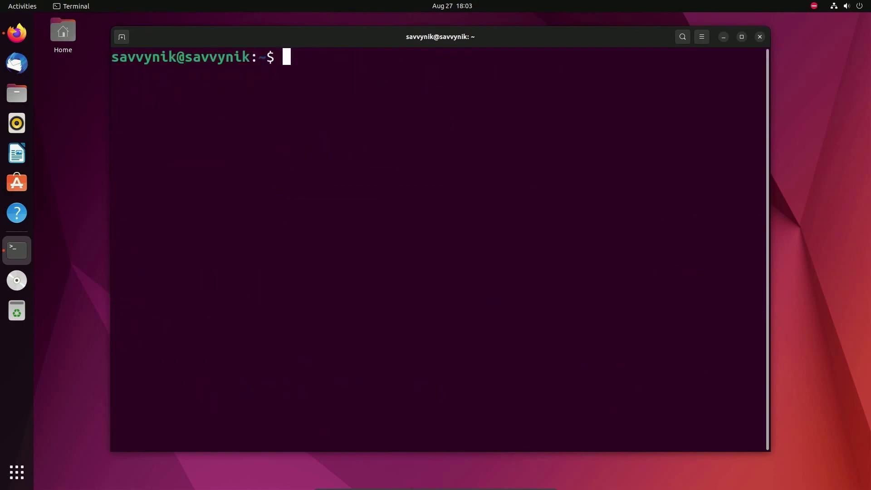
pyautogui.write('sudo apt update')
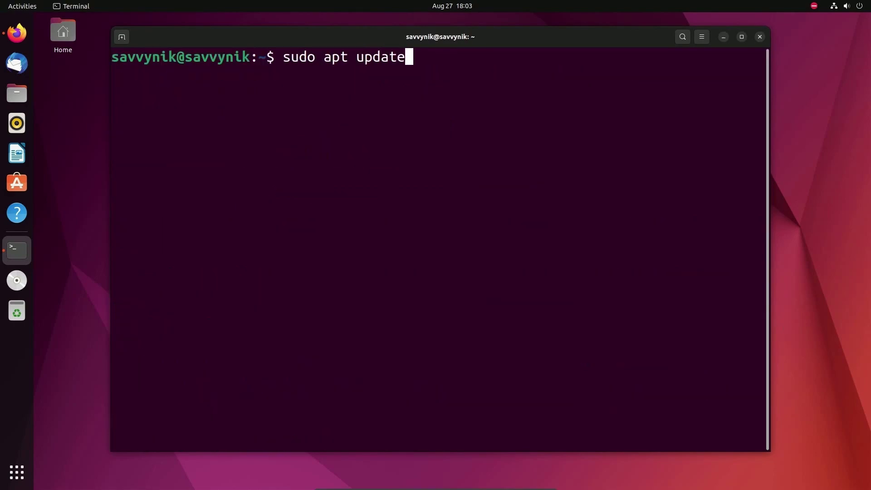
pyautogui.press('Return')
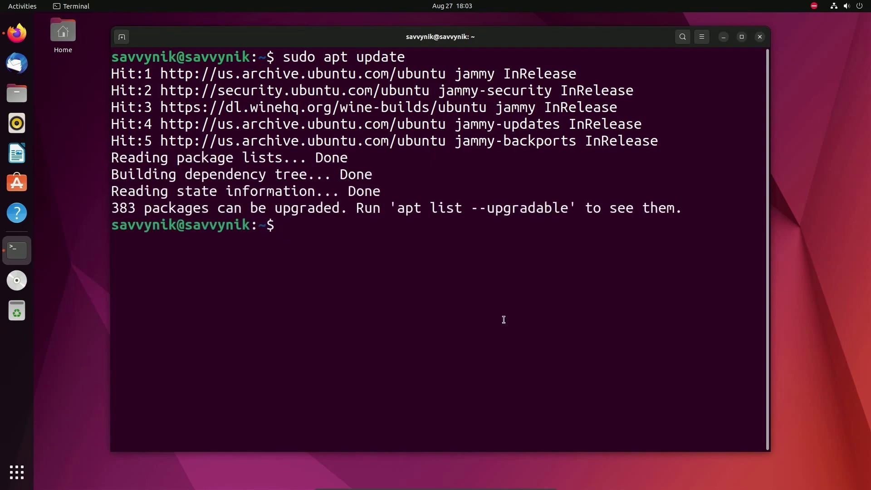
pyautogui.moveTo(585, 107); pyautogui.dragTo(137, 111)
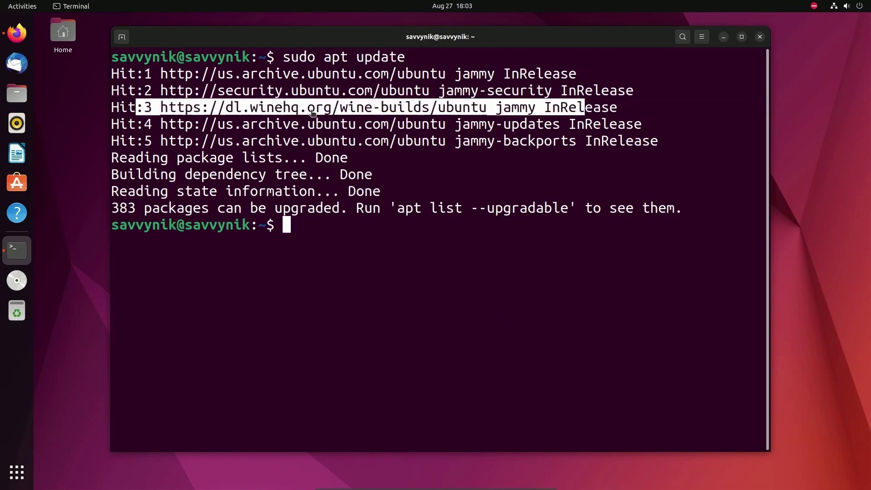
pyautogui.click(454, 116)
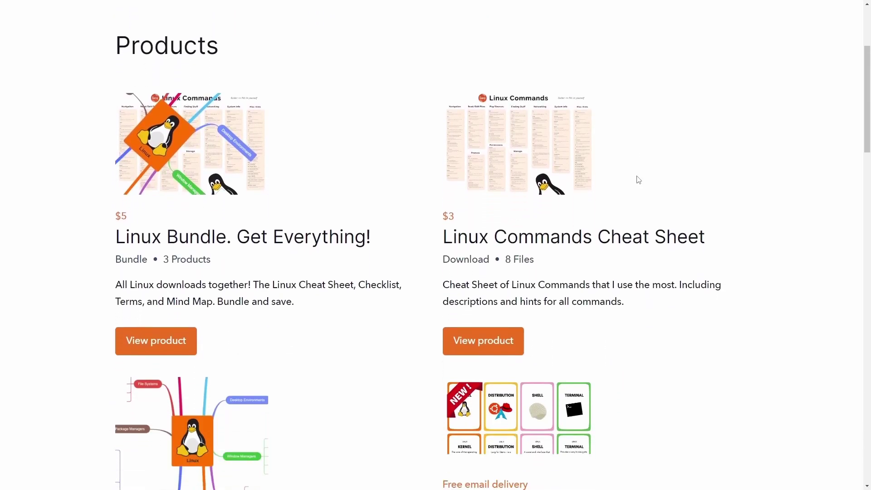
# Open the Linux Terms (Flash Cards) product page and scroll down to its Contents list
pyautogui.click(486, 396)
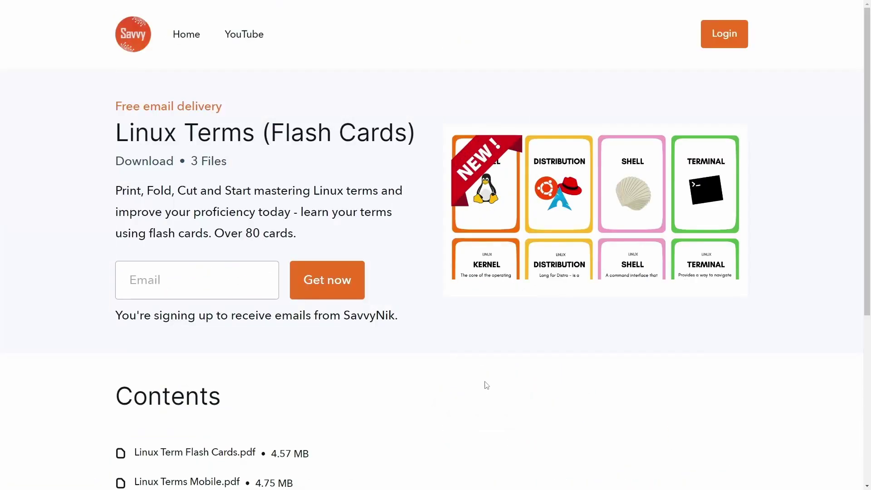
pyautogui.moveTo(116, 133); pyautogui.dragTo(415, 132)
pyautogui.click(399, 173)
pyautogui.scroll(-1, 399, 173)
pyautogui.scroll(-3, 397, 173)
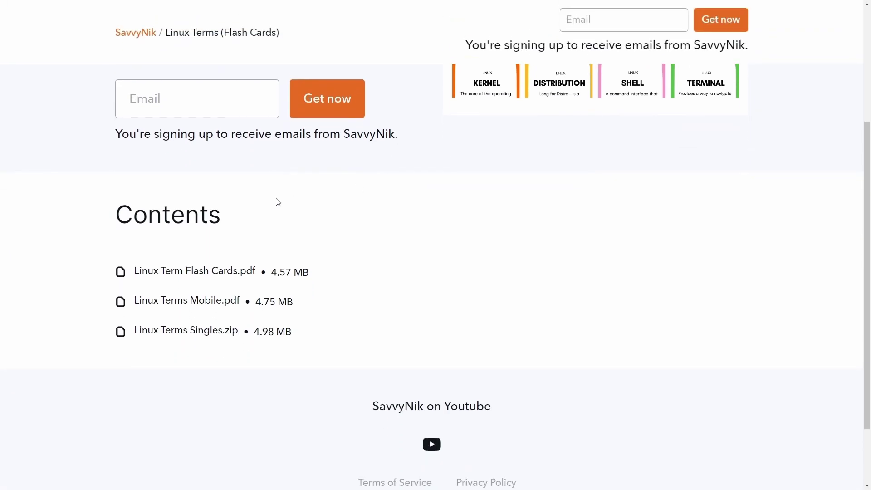
pyautogui.moveTo(111, 225); pyautogui.dragTo(282, 226)
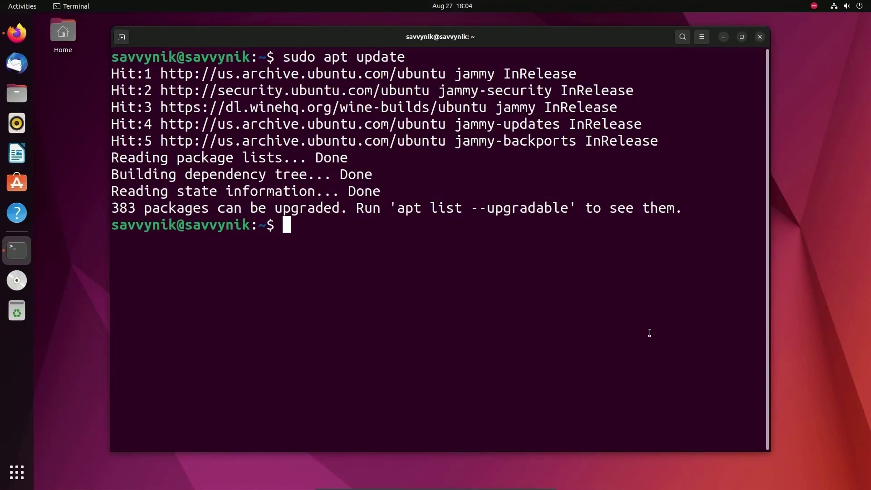
# Run sudo apt install --install-recommends winehq-stable
pyautogui.write('sudo a')
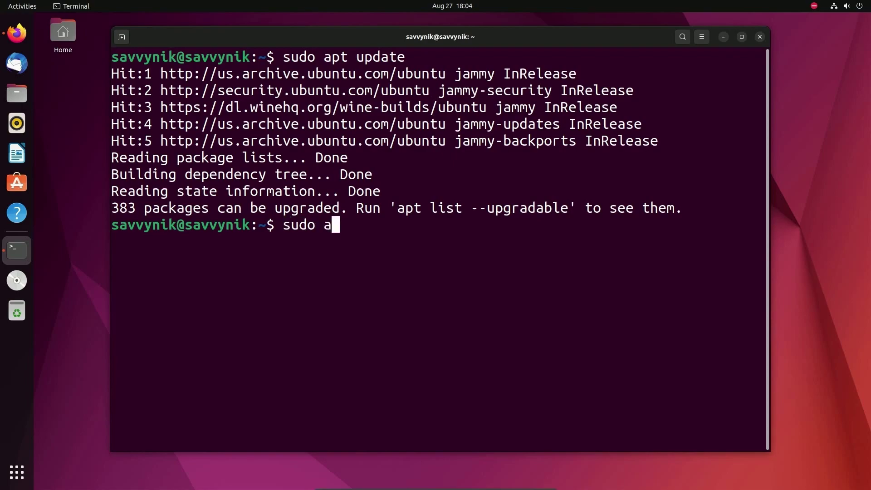
pyautogui.write('pt install --')
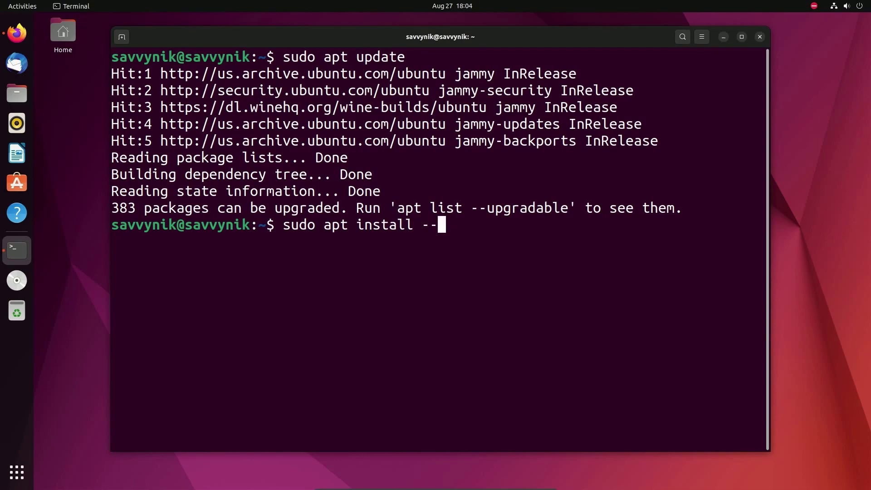
pyautogui.write('install-recommne')
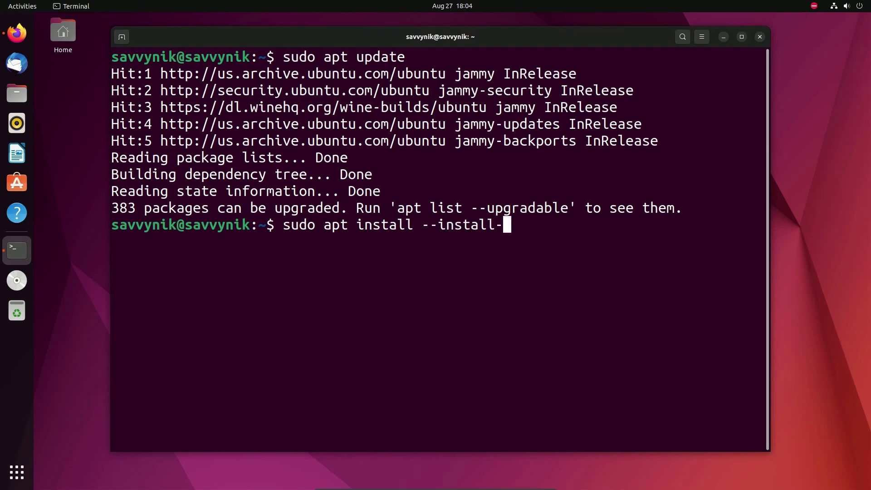
pyautogui.press('BackSpace')
pyautogui.press('BackSpace')
pyautogui.write('ends wine')
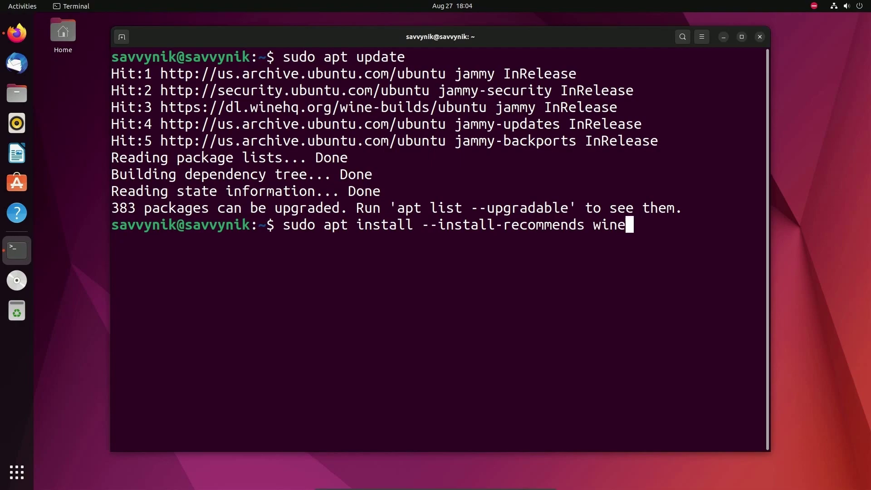
pyautogui.write('hq-stable')
pyautogui.press('Return')
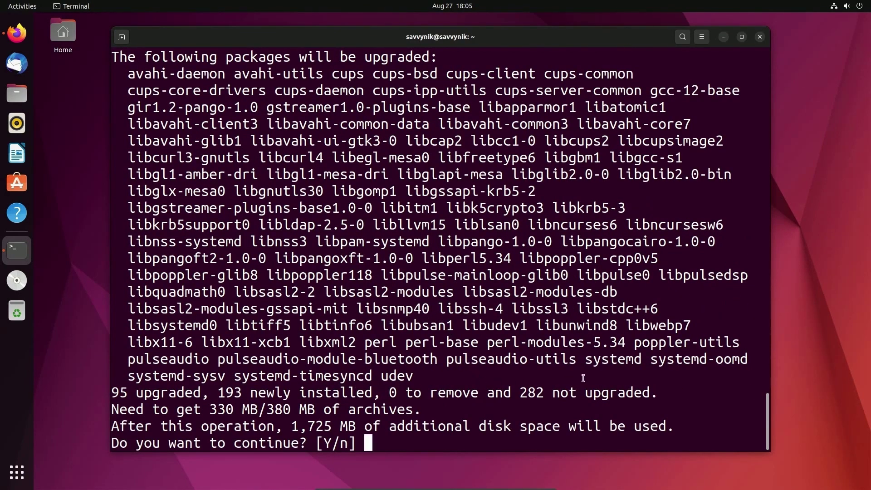
# Review the packages to upgrade and the 1,725 MB disk space figure, then confirm installing
pyautogui.moveTo(518, 371); pyautogui.dragTo(127, 73)
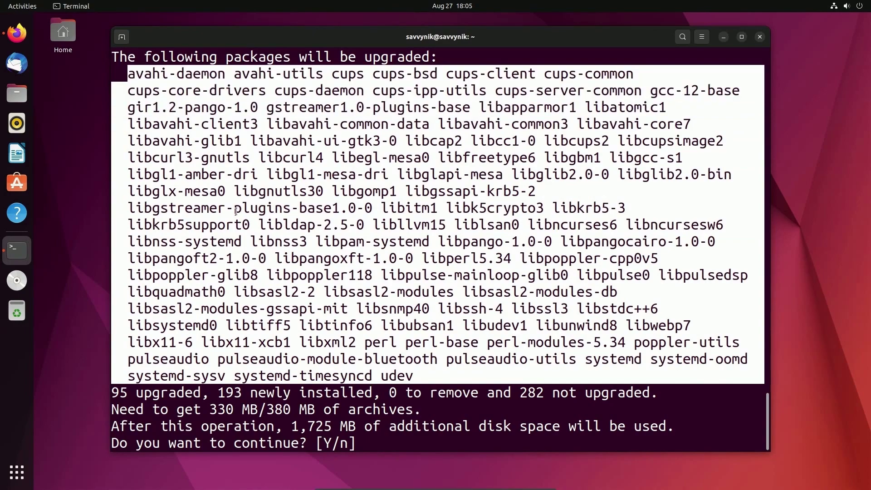
pyautogui.click(394, 281)
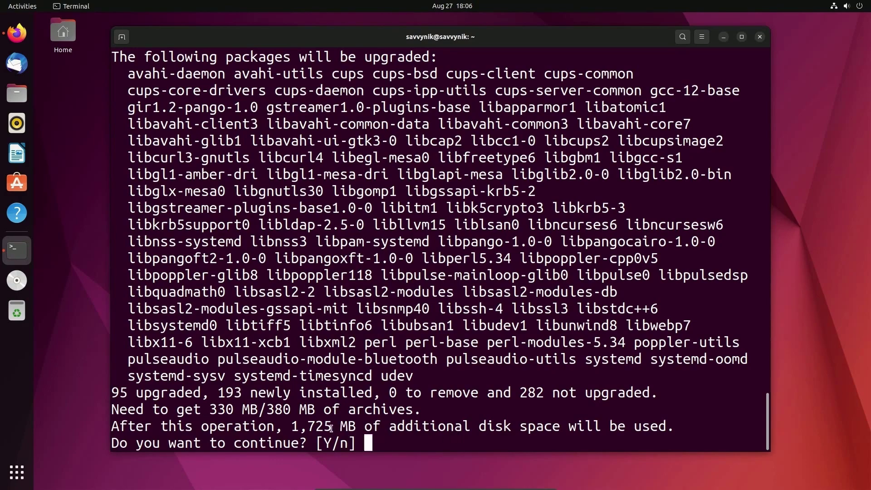
pyautogui.moveTo(340, 427); pyautogui.dragTo(288, 426)
pyautogui.click(385, 447)
pyautogui.press('Return')
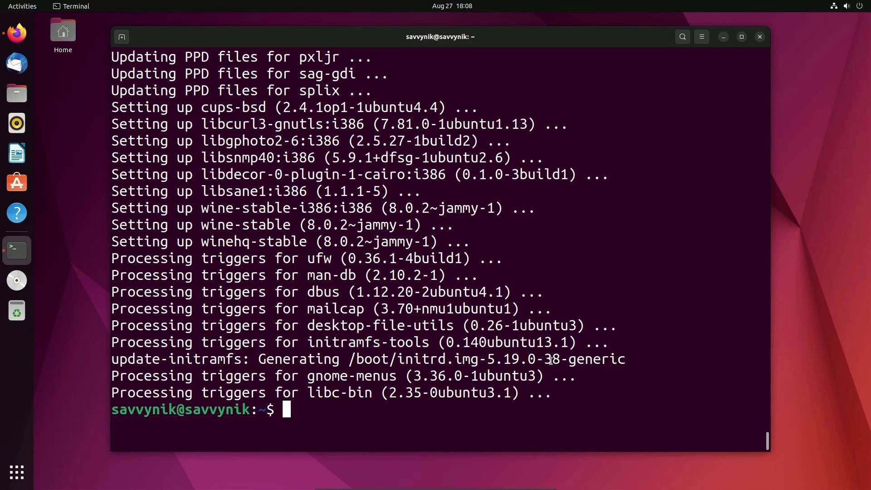
# Clear the terminal, run wine notepad, and accept the Wine Mono installation
pyautogui.write('clear')
pyautogui.press('Return')
pyautogui.write('win')
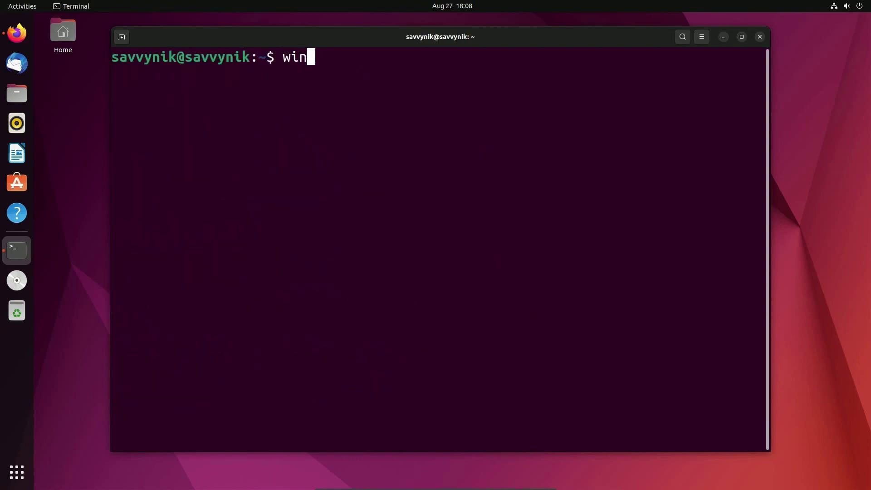
pyautogui.write('e notepad')
pyautogui.press('Return')
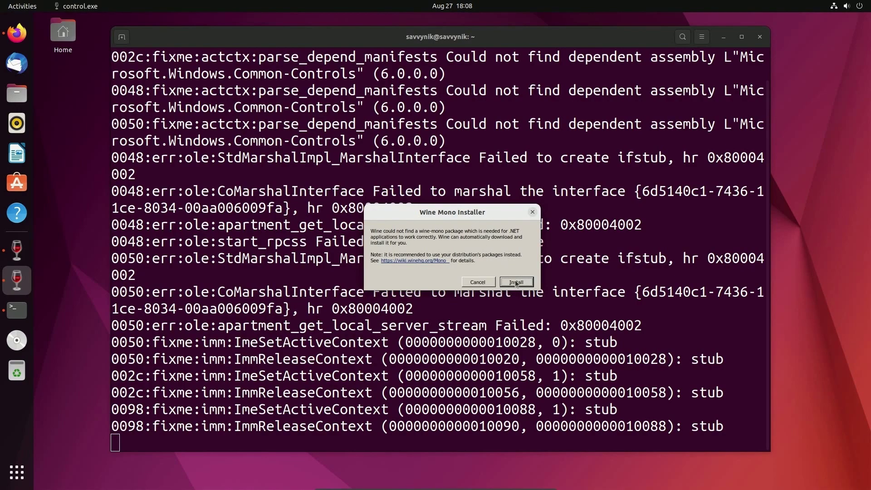
pyautogui.click(516, 283)
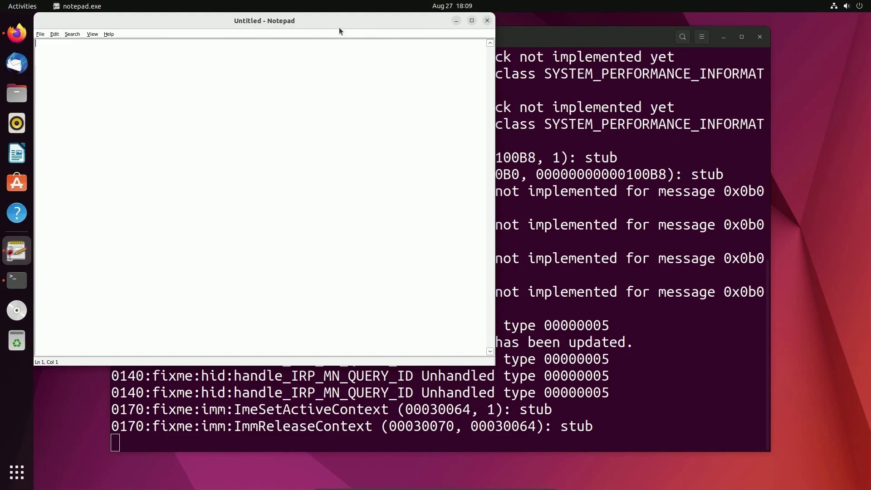
# Center the Notepad window and browse its File menu, dismissing the Open dialog
pyautogui.moveTo(317, 19); pyautogui.dragTo(505, 49)
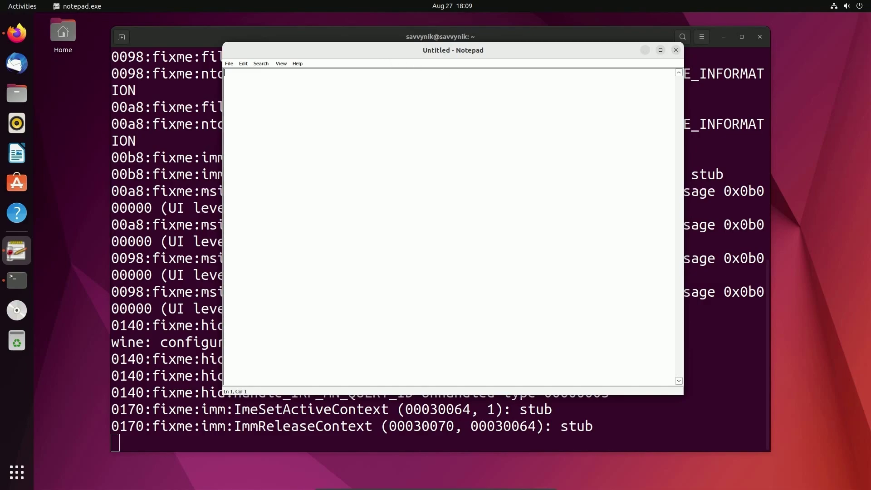
pyautogui.moveTo(482, 51); pyautogui.dragTo(510, 51)
pyautogui.click(257, 64)
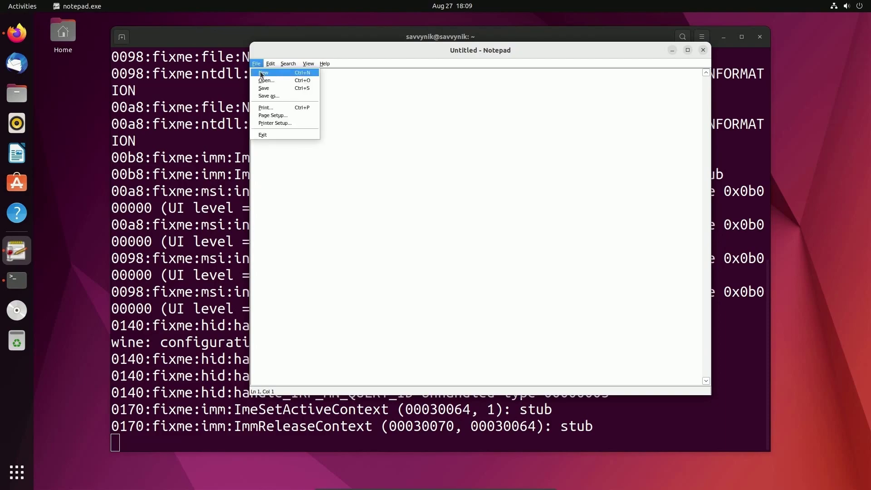
pyautogui.click(263, 73)
pyautogui.click(256, 64)
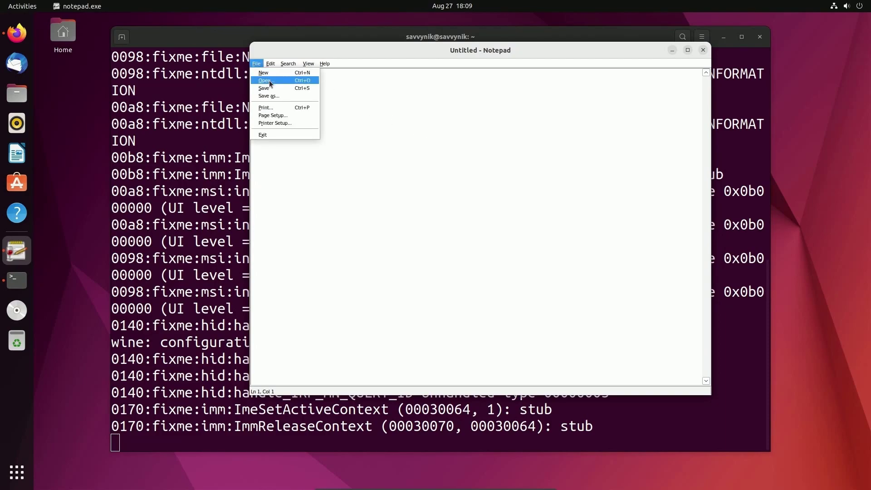
pyautogui.click(269, 81)
pyautogui.press('Escape')
# Start a Save As to the Desktop, then cancel it
pyautogui.click(256, 64)
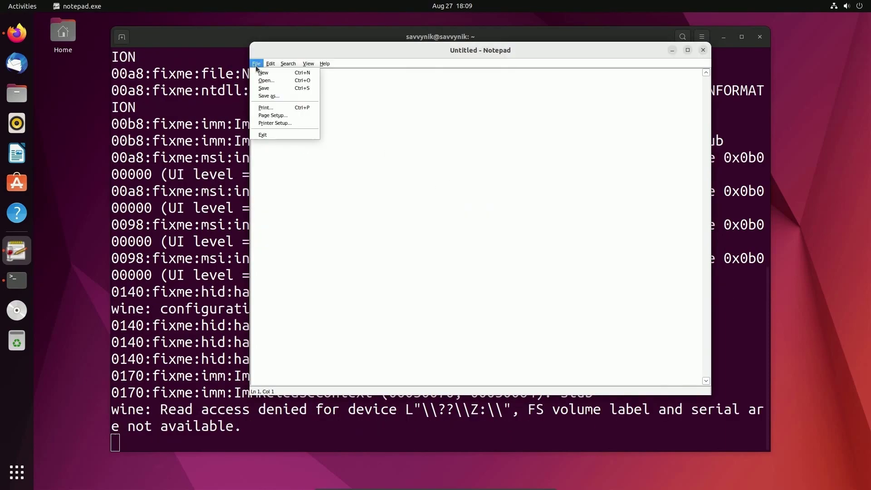
pyautogui.click(270, 96)
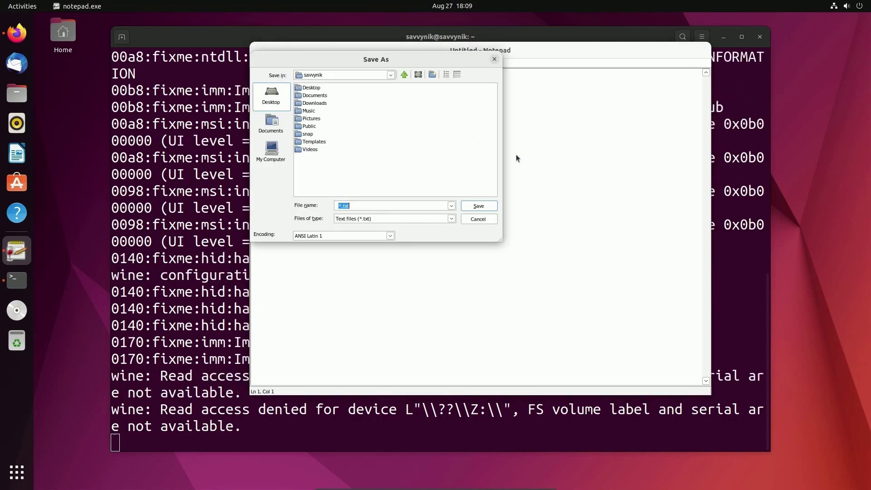
pyautogui.click(279, 104)
pyautogui.click(372, 205)
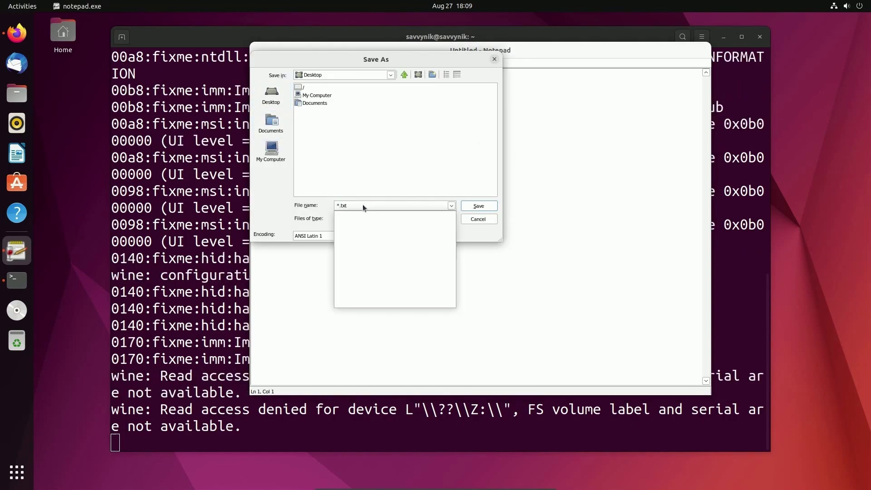
pyautogui.click(485, 219)
pyautogui.click(479, 219)
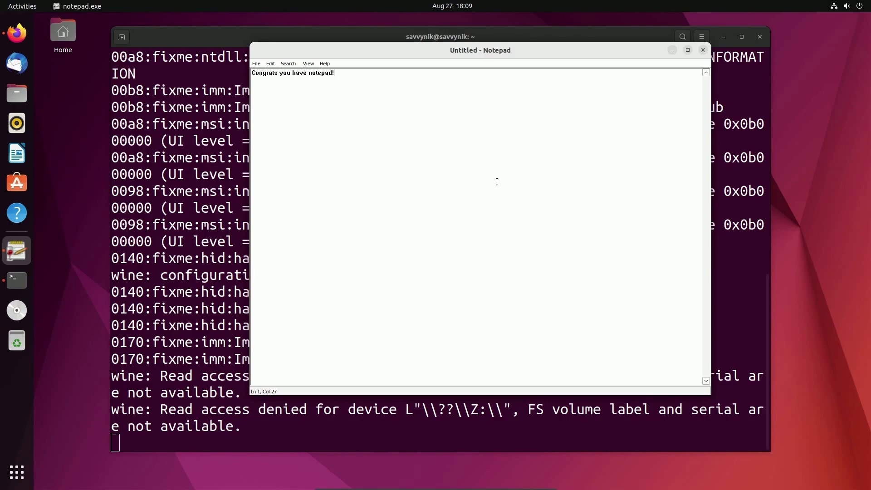
# Save the note as note.txt on the Desktop and move its icon to the top-left
pyautogui.click(256, 63)
pyautogui.click(277, 97)
pyautogui.press('BackSpace')
pyautogui.write('note')
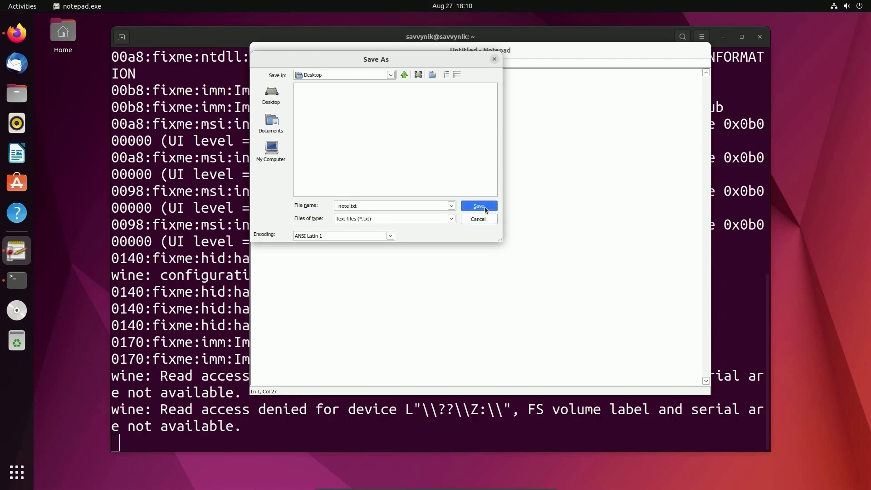
pyautogui.click(478, 206)
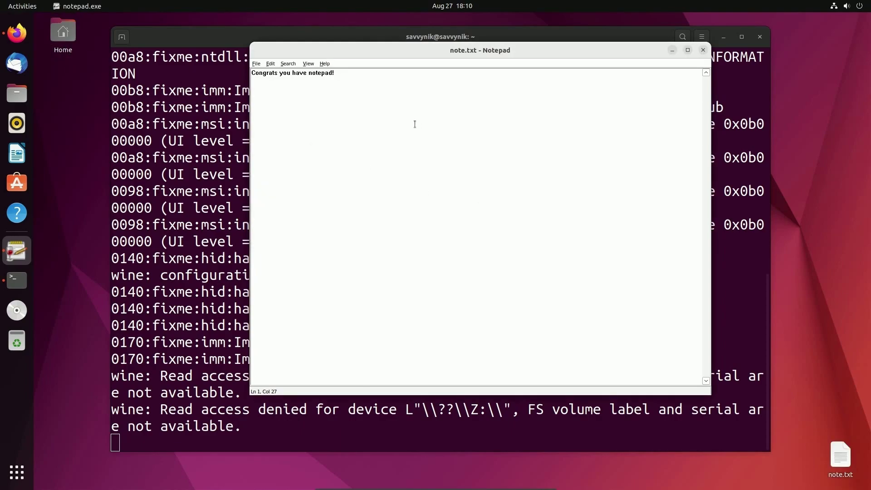
pyautogui.click(724, 36)
pyautogui.moveTo(841, 456); pyautogui.dragTo(98, 94)
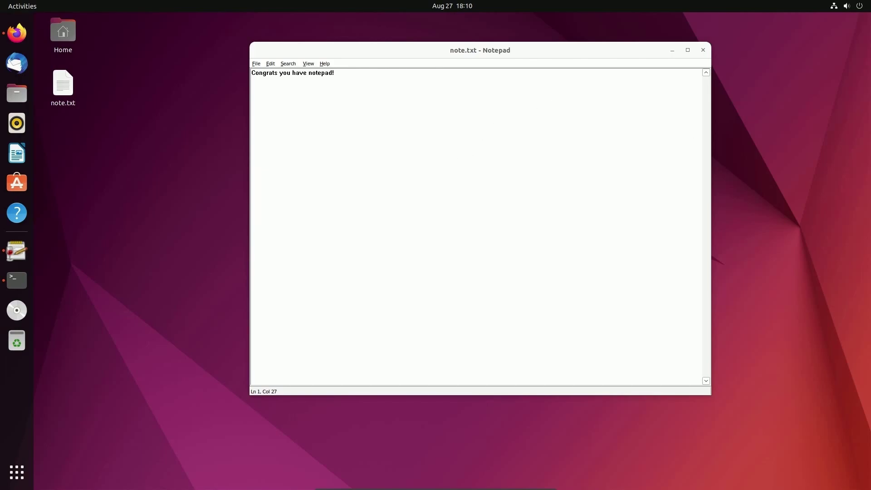
# Close the Notepad note and clear the terminal screen
pyautogui.click(702, 54)
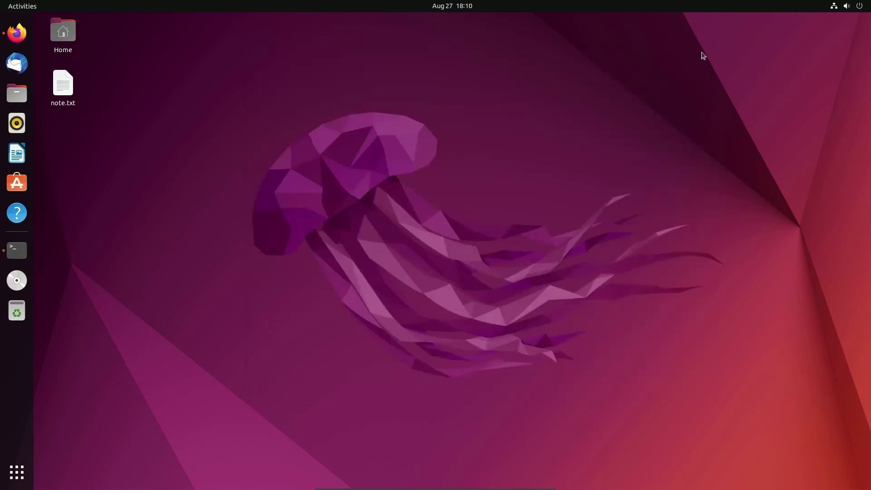
pyautogui.click(16, 249)
pyautogui.hotkey('ctrl', 'l')
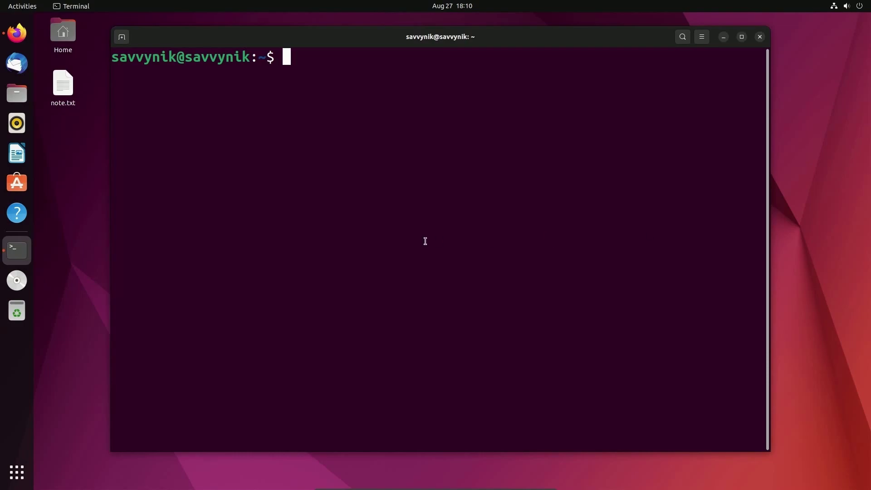
# Install the playonlinux package with 'sudo apt install playonlinux', confirming the package prompt
pyautogui.write('sudo ap')
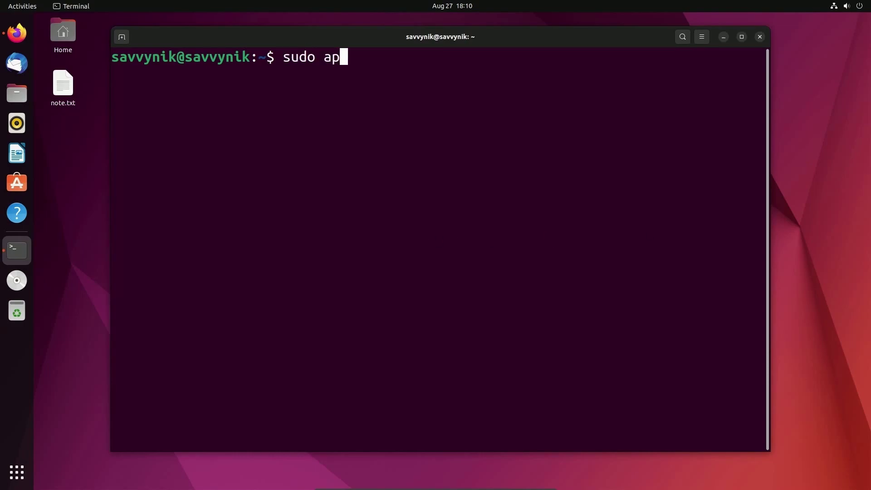
pyautogui.write('t install playo')
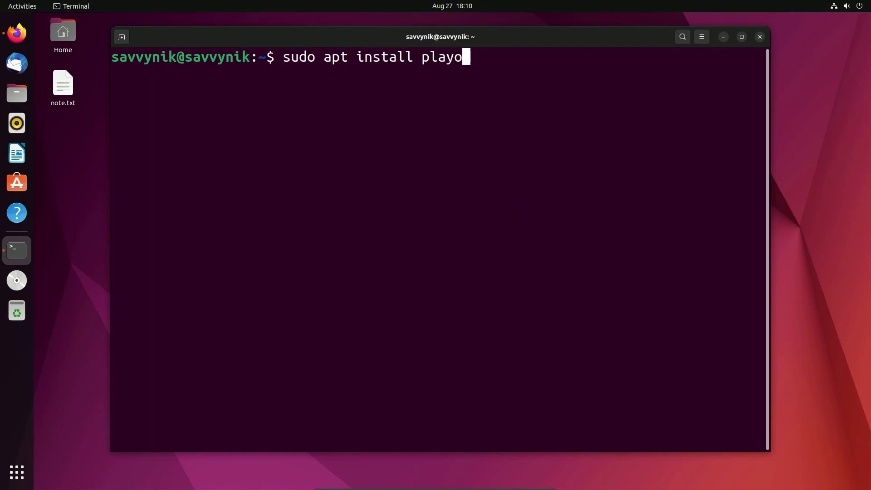
pyautogui.write('nlinux')
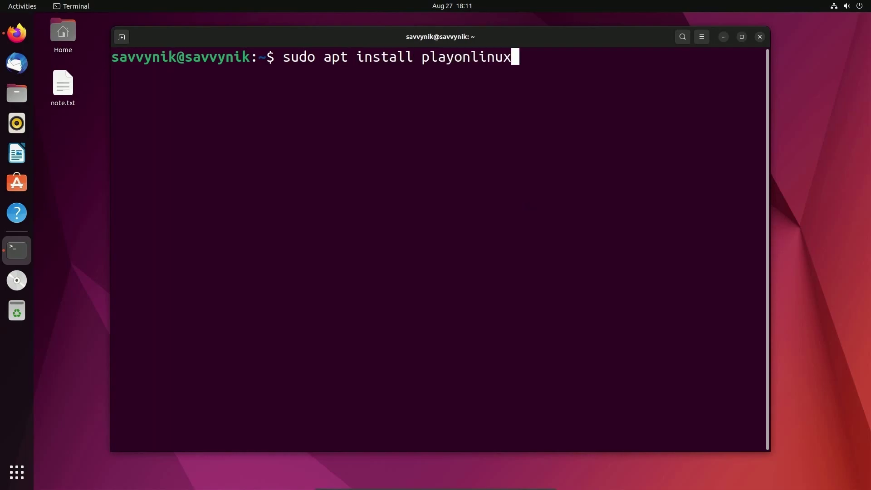
pyautogui.press('Return')
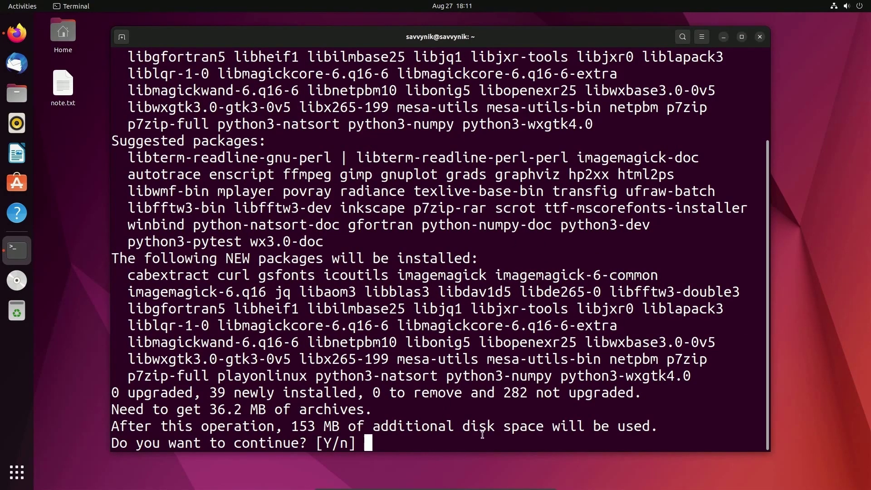
pyautogui.press('Return')
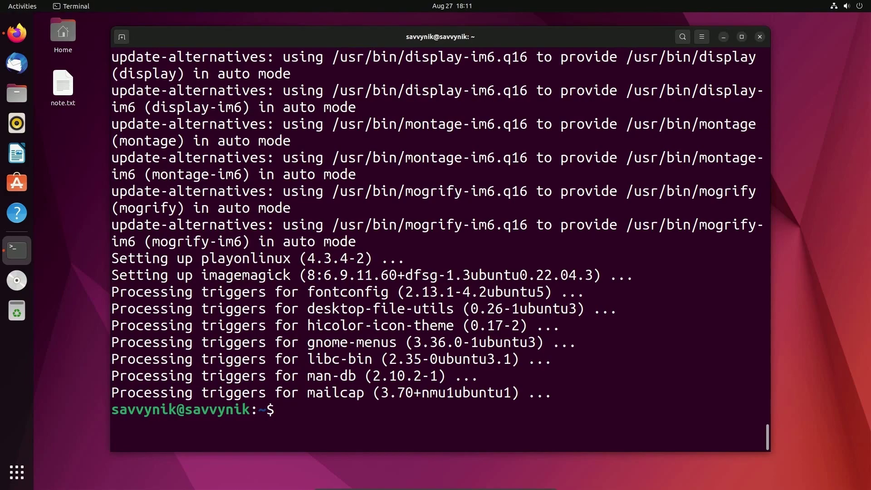
# Minimise the terminal and search the Activities overview for 'playl' to find PlayOnLinux
pyautogui.click(724, 36)
pyautogui.click(20, 6)
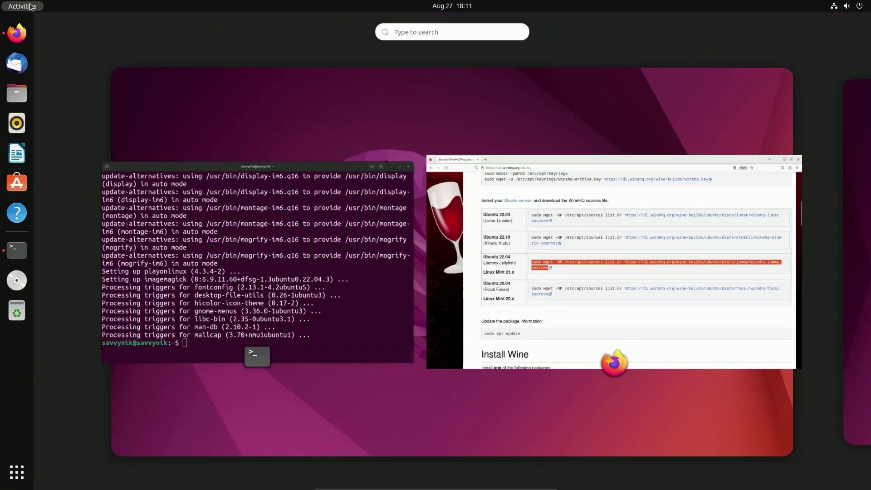
pyautogui.click(423, 31)
pyautogui.write('playl')
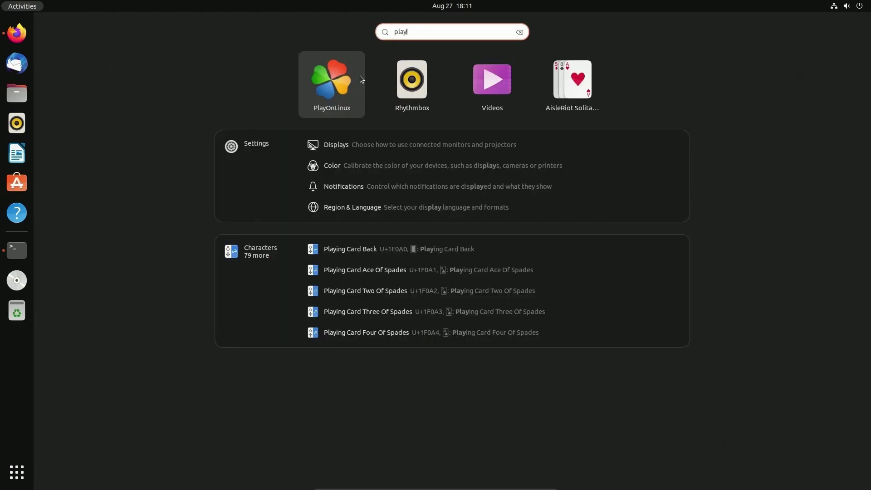
# Launch PlayOnLinux, widen its actions panel and open the install menu over the main window
pyautogui.click(328, 89)
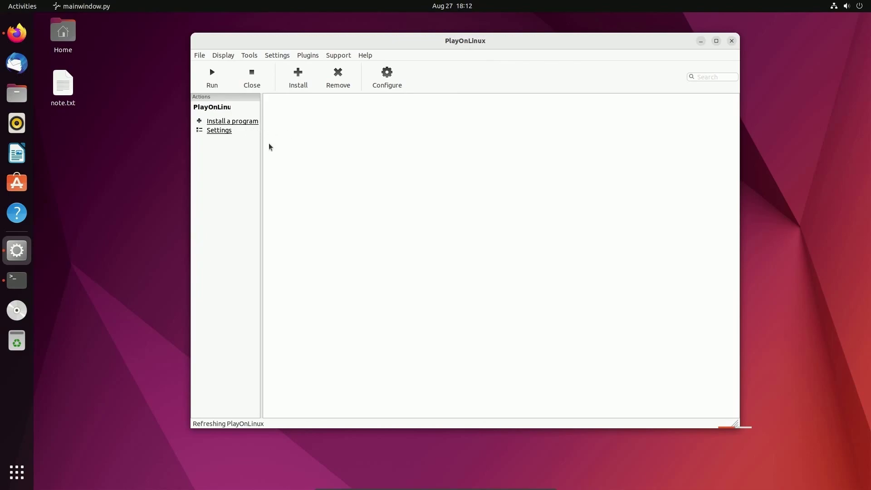
pyautogui.moveTo(263, 143); pyautogui.dragTo(296, 141)
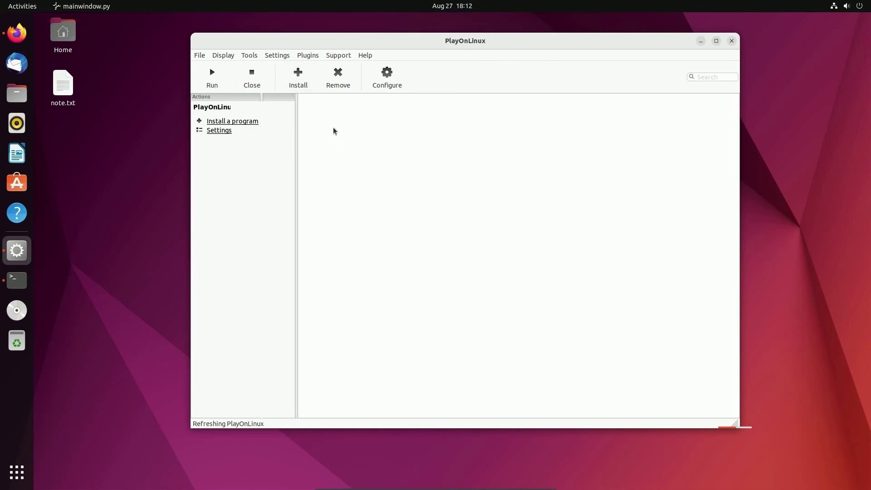
pyautogui.click(298, 79)
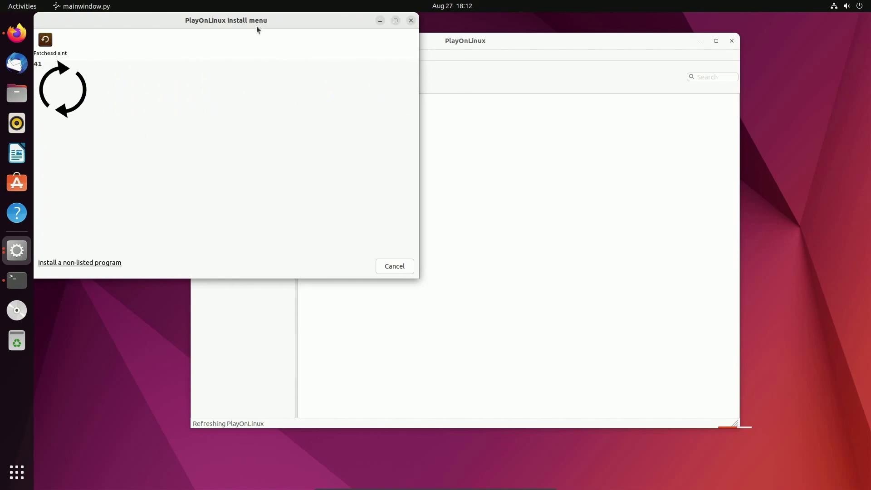
pyautogui.moveTo(257, 26); pyautogui.dragTo(533, 108)
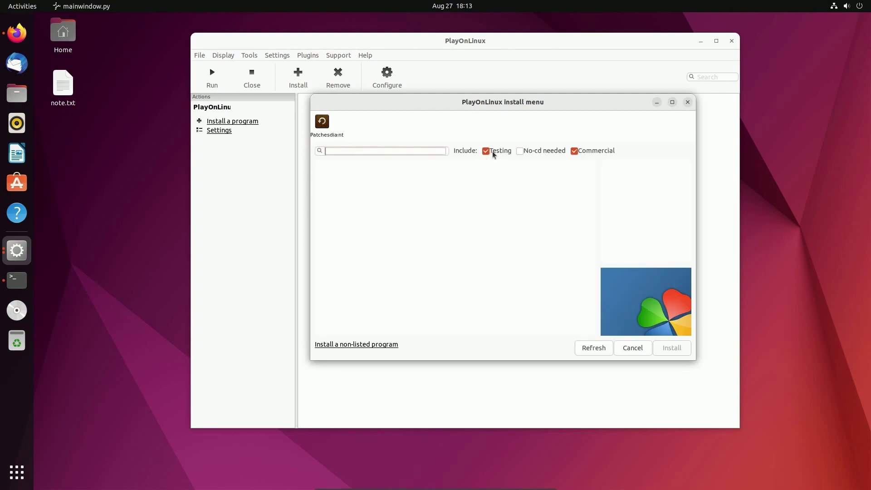
# Refresh the installable programs list, search 'zip' and select 7-Zip
pyautogui.click(596, 348)
pyautogui.click(406, 148)
pyautogui.write('zip')
pyautogui.click(336, 168)
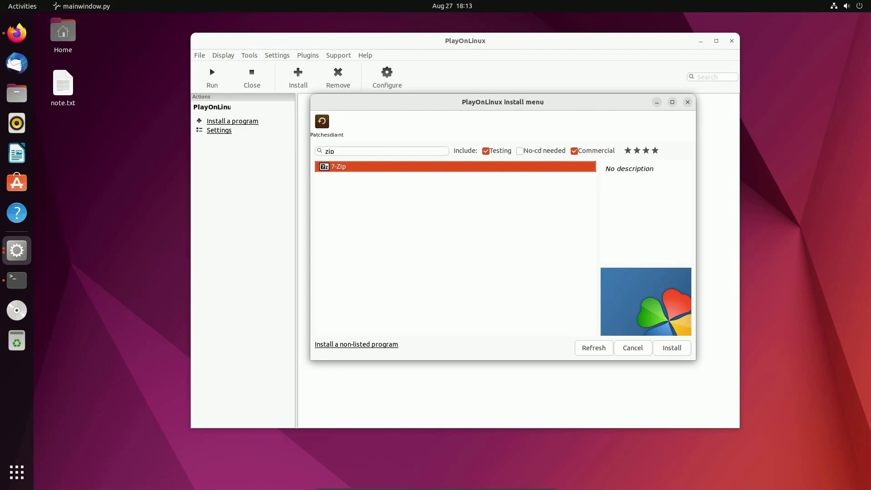
# Try another search term, then search 'zip' again so 7-Zip is the only match
pyautogui.click(349, 151)
pyautogui.press('BackSpace')
pyautogui.press('BackSpace')
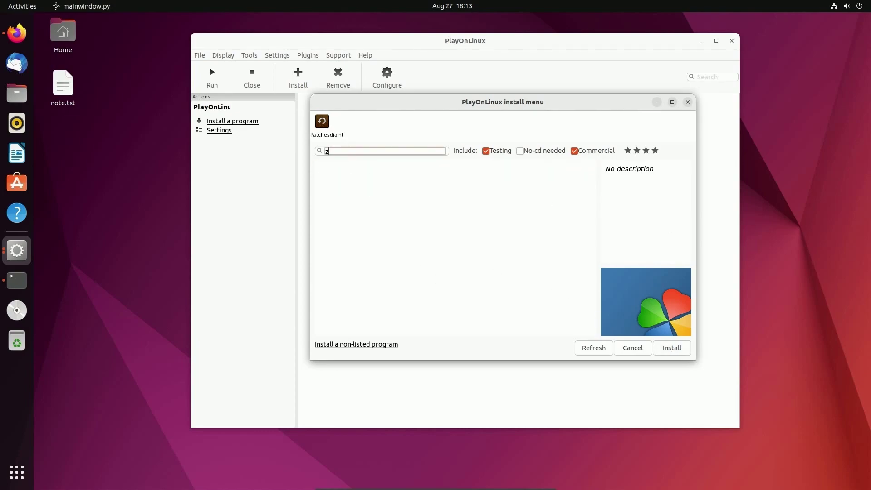
pyautogui.write('wub')
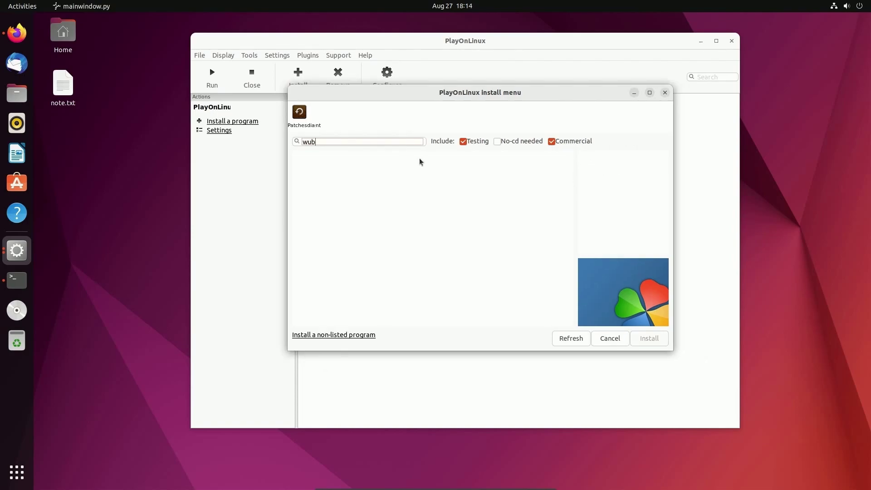
pyautogui.press('BackSpace')
pyautogui.write('in')
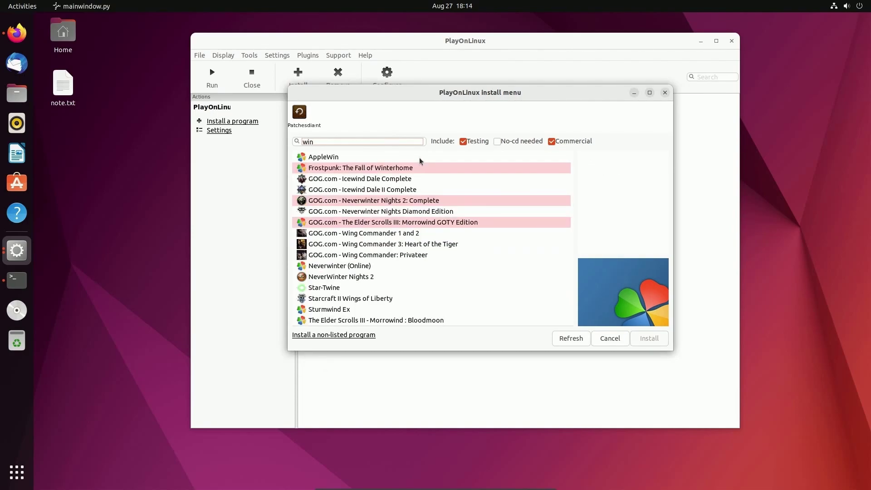
pyautogui.scroll(-4, 420, 161)
pyautogui.scroll(3, 408, 248)
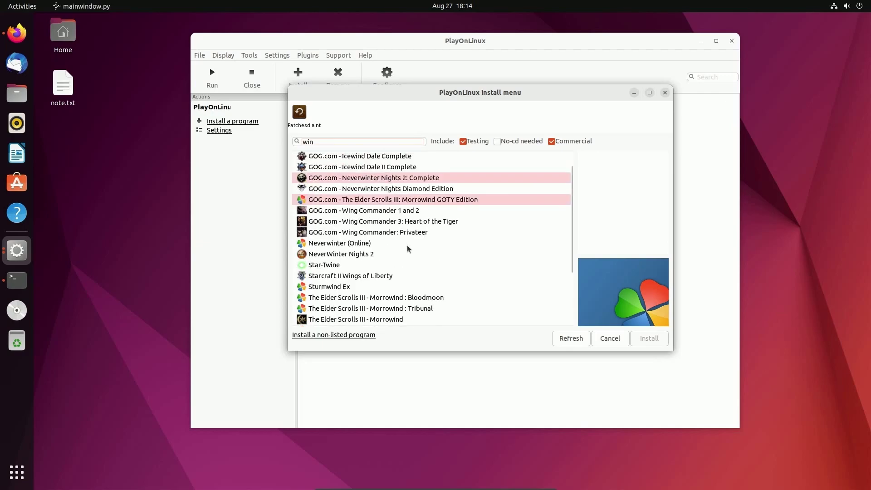
pyautogui.scroll(1, 409, 249)
pyautogui.press('BackSpace')
pyautogui.press('BackSpace')
pyautogui.press('BackSpace')
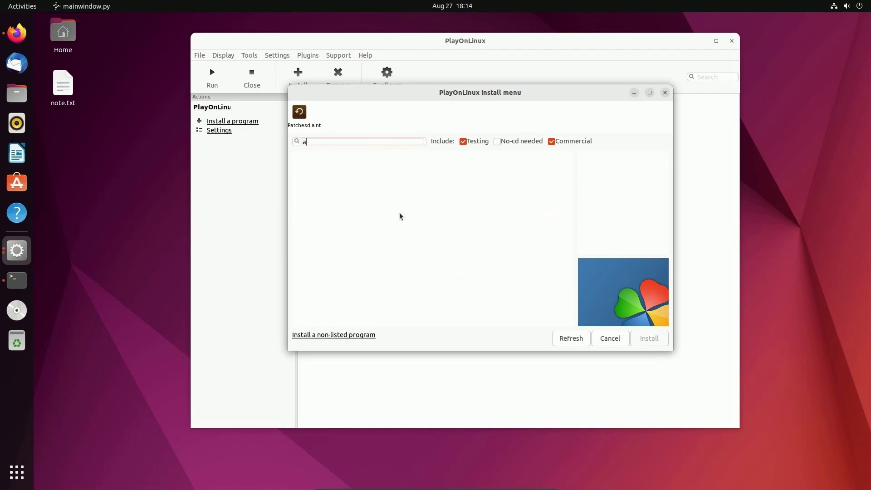
pyautogui.write('zip')
# Select 7-Zip, start its install and advance past the notice, WineHQ disclaimer and welcome pages
pyautogui.click(320, 156)
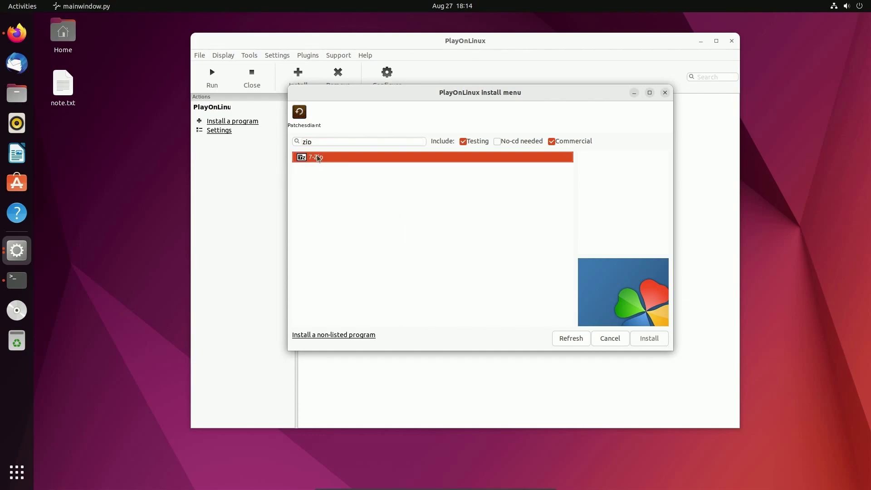
pyautogui.click(648, 339)
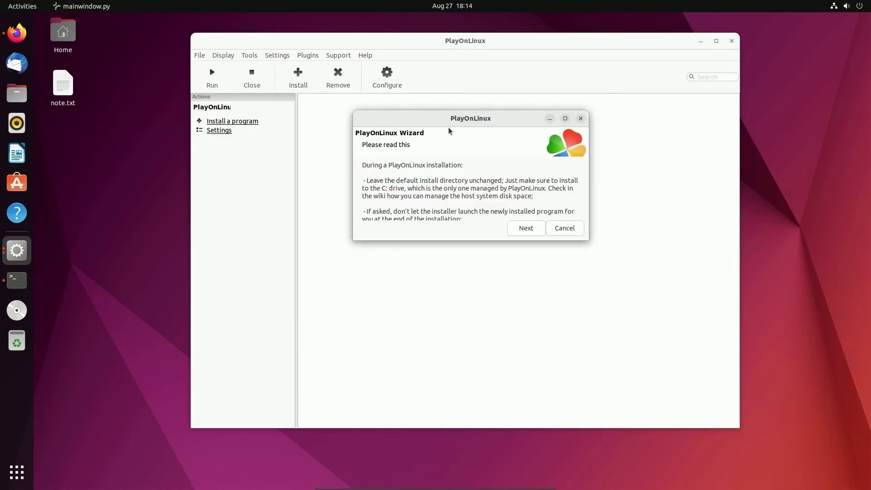
pyautogui.click(520, 230)
pyautogui.click(526, 230)
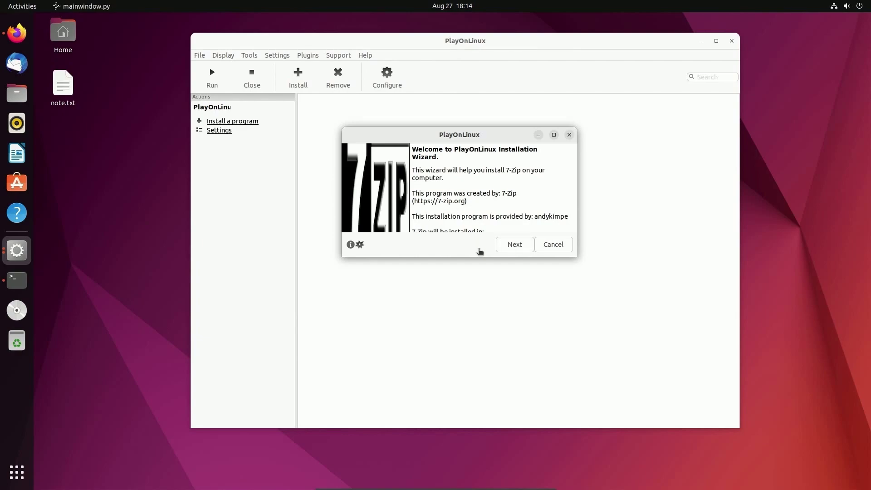
pyautogui.click(512, 247)
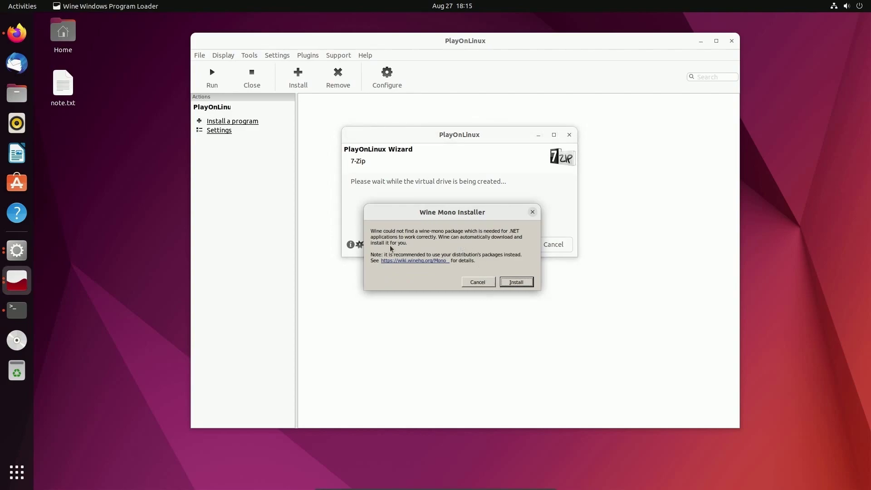
# Accept the Wine Mono and Gecko downloads, choose Download the program, and install 7-Zip into C:\Program Files\7-Zip
pyautogui.click(515, 283)
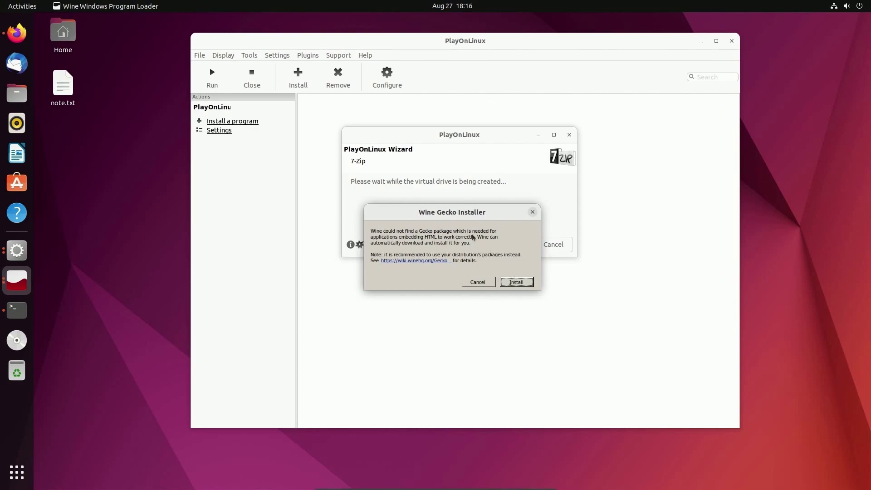
pyautogui.click(516, 283)
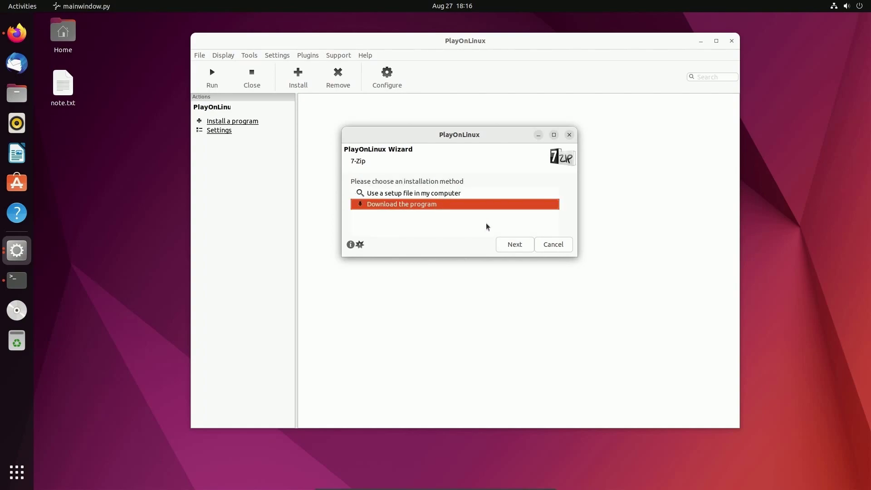
pyautogui.click(526, 250)
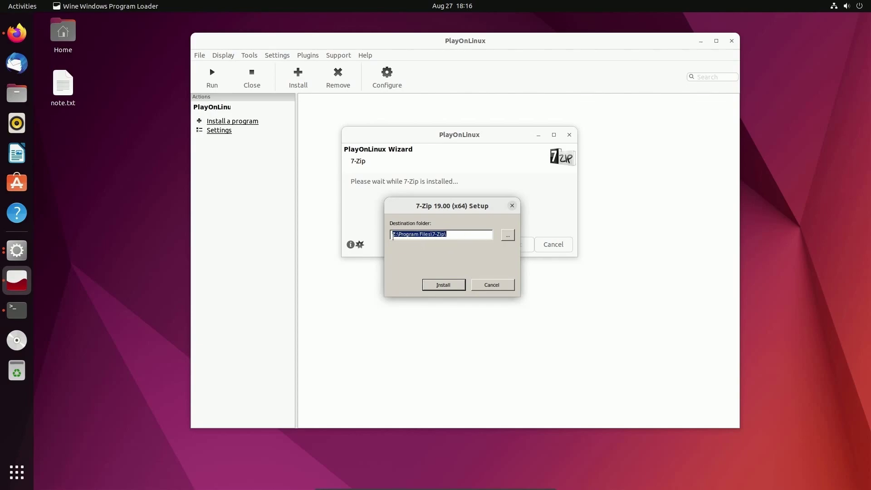
pyautogui.click(451, 286)
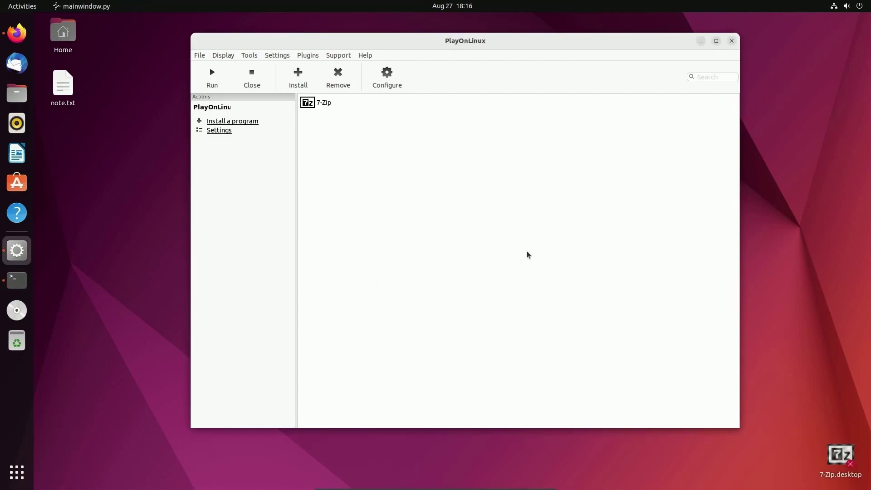
# Place the 7-Zip.desktop launcher below note.txt and close PlayOnLinux
pyautogui.moveTo(840, 456); pyautogui.dragTo(57, 139)
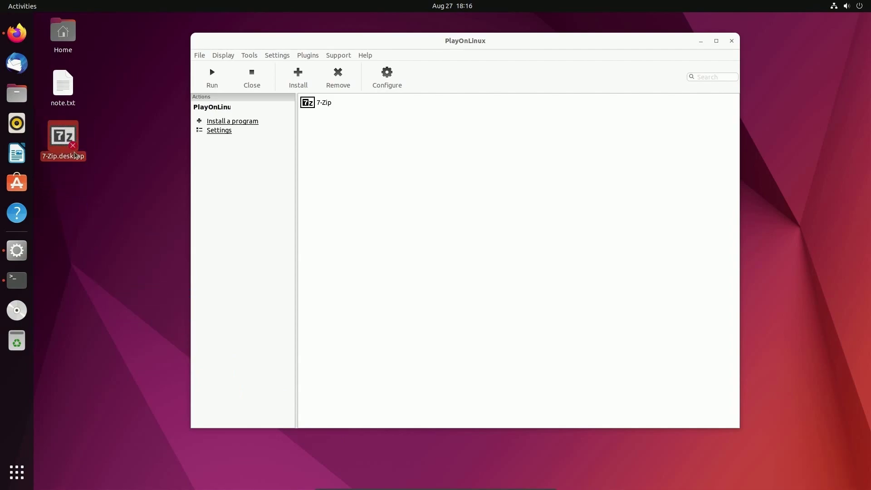
pyautogui.click(132, 215)
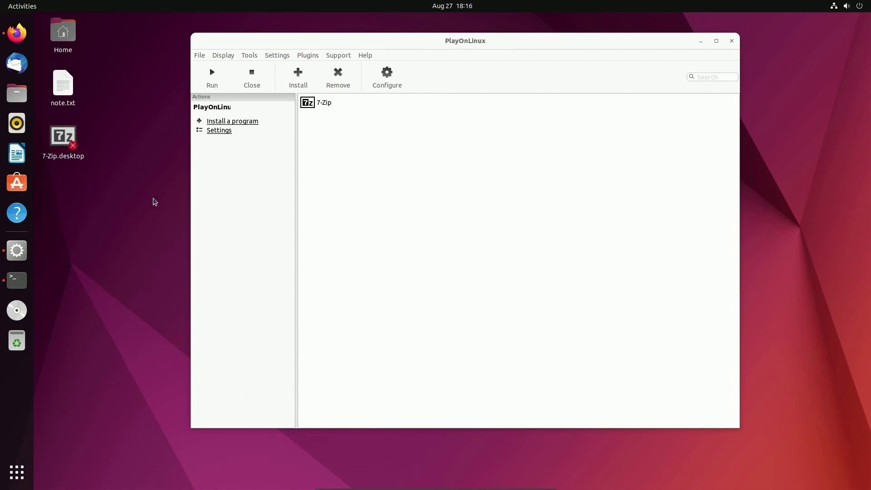
pyautogui.hotkey('alt', 'F4')
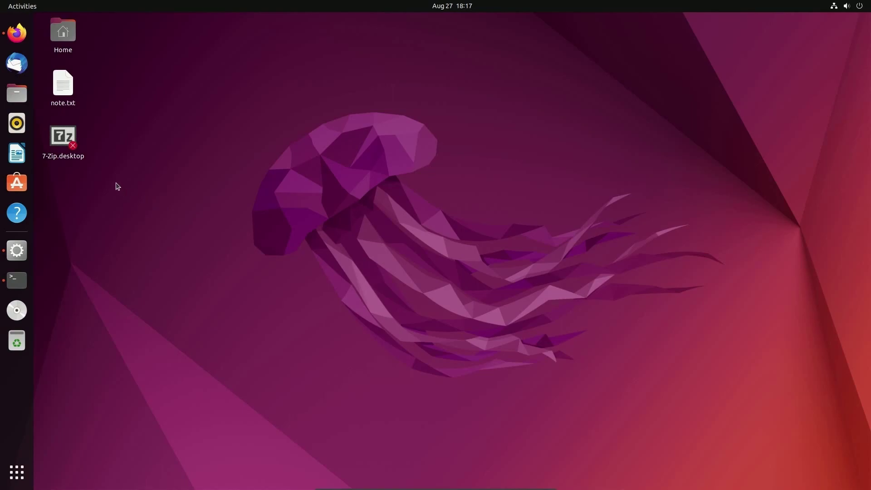
# Set Allow Launching on the 7-Zip.desktop launcher and start 7-Zip from it
pyautogui.rightClick(62, 136)
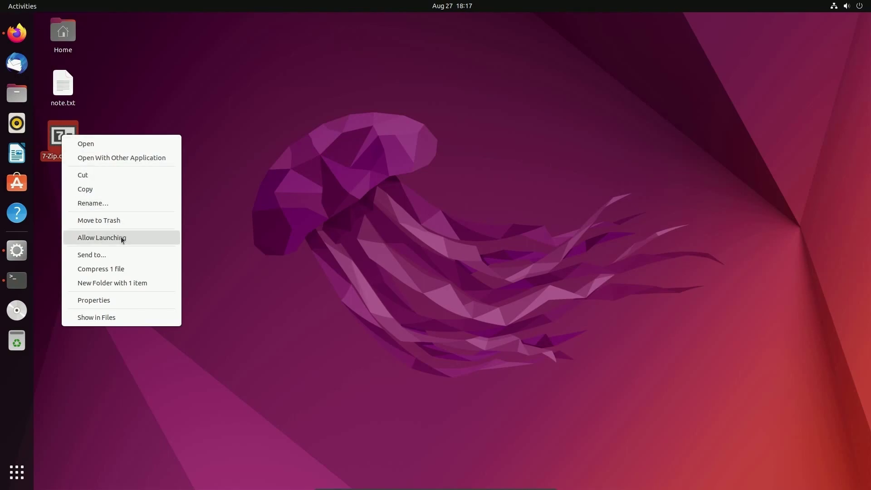
pyautogui.click(222, 197)
pyautogui.doubleClick(61, 149)
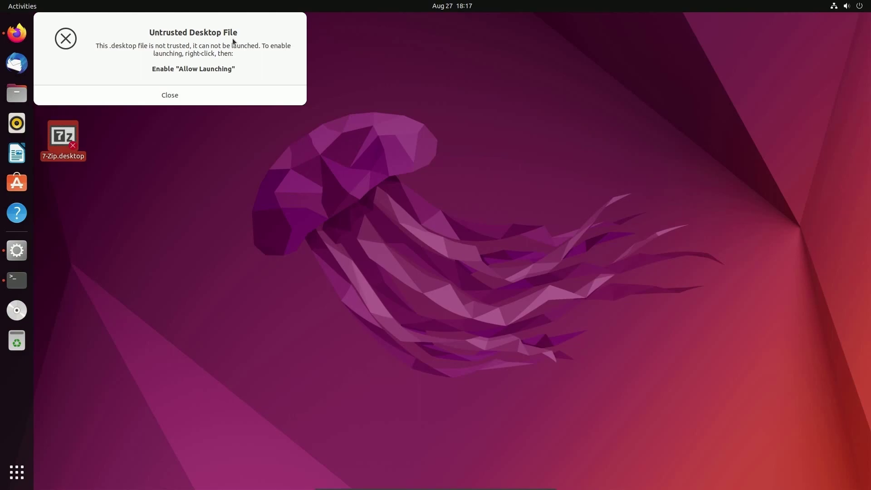
pyautogui.click(222, 96)
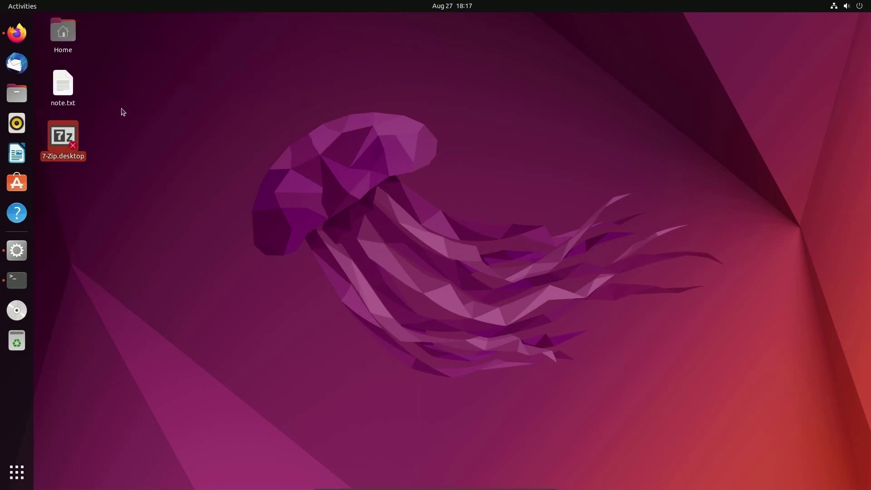
pyautogui.rightClick(62, 135)
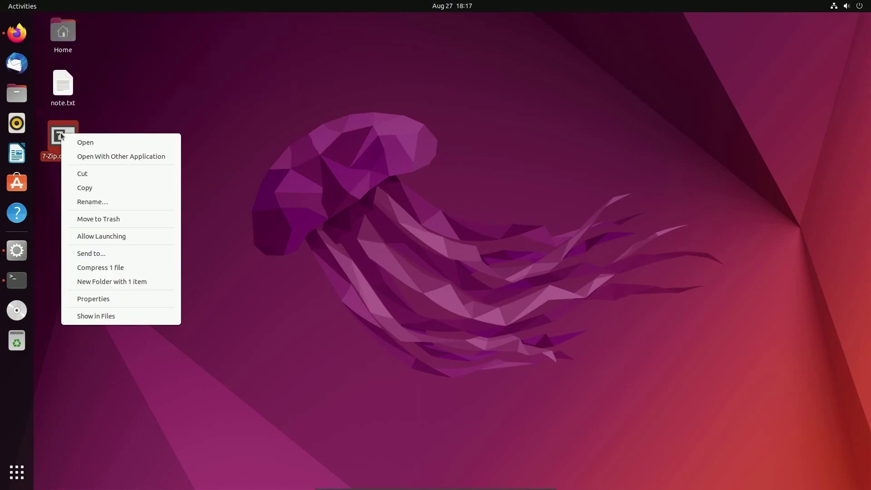
pyautogui.click(129, 238)
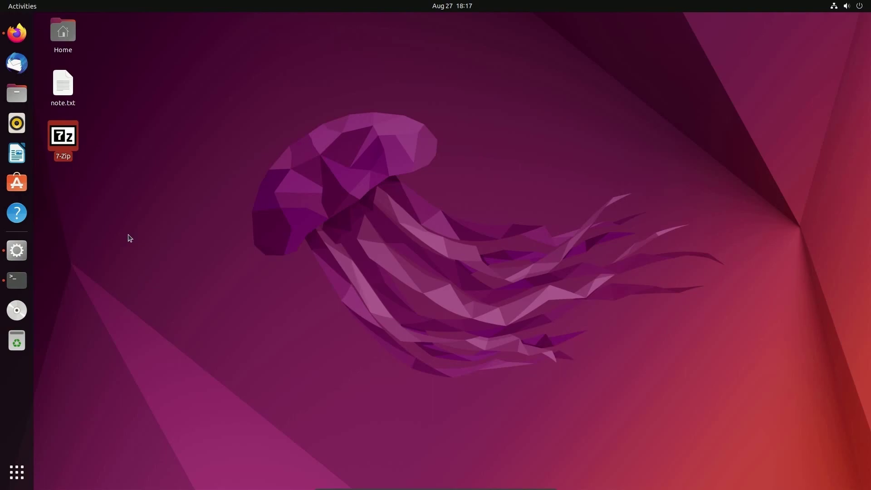
pyautogui.click(60, 133)
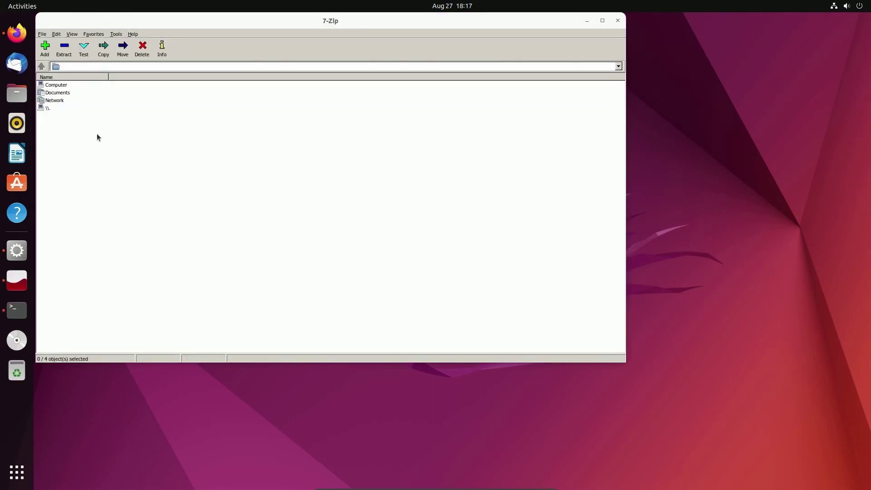
pyautogui.moveTo(166, 20); pyautogui.dragTo(279, 65)
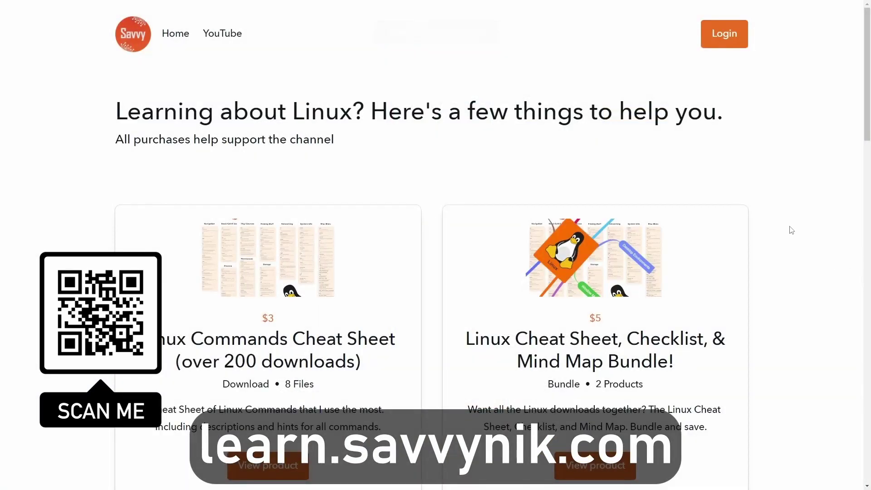
# Scroll the SavvyNik Linux products page past the product cards down to the newsletter sign-up
pyautogui.scroll(-1, 792, 230)
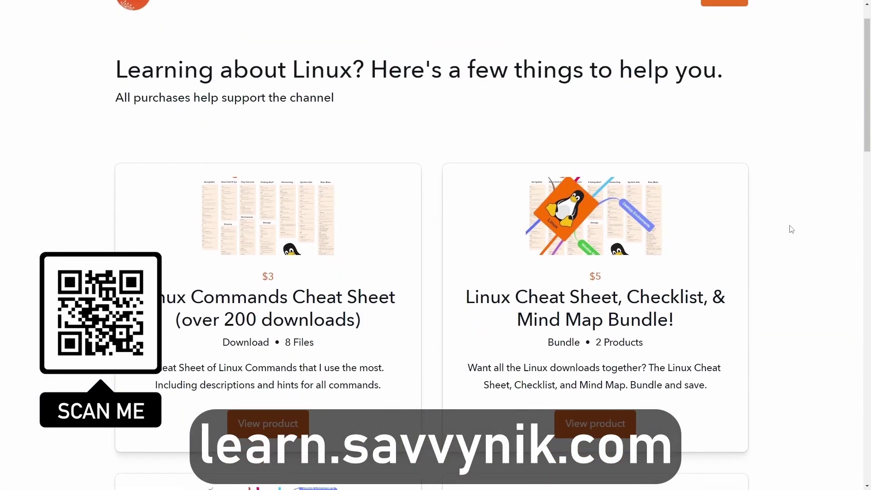
pyautogui.scroll(-4, 792, 230)
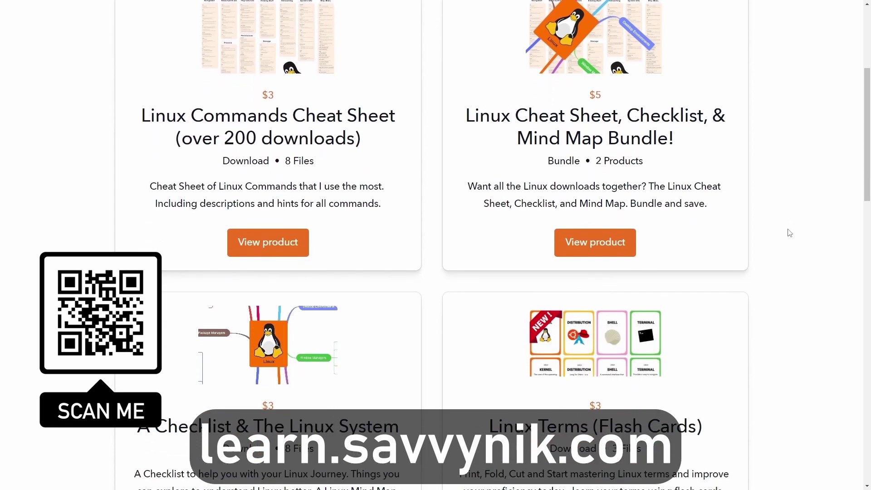
pyautogui.scroll(-5, 790, 233)
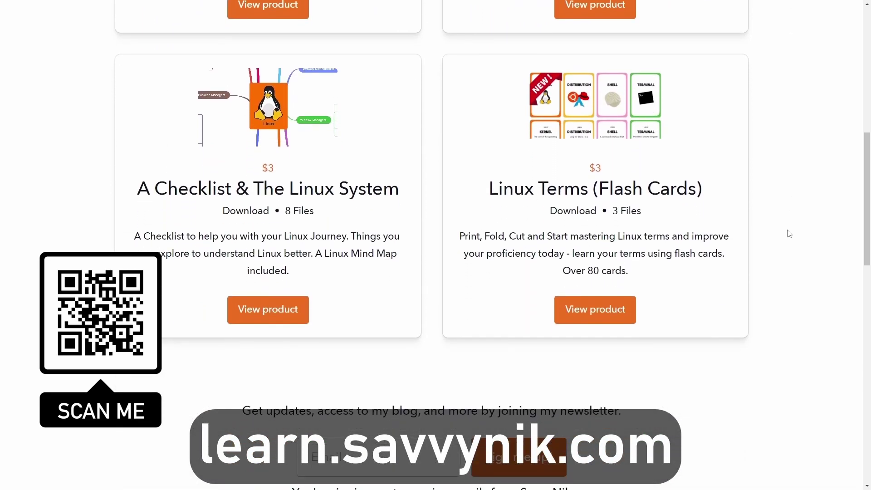
pyautogui.scroll(-6, 790, 234)
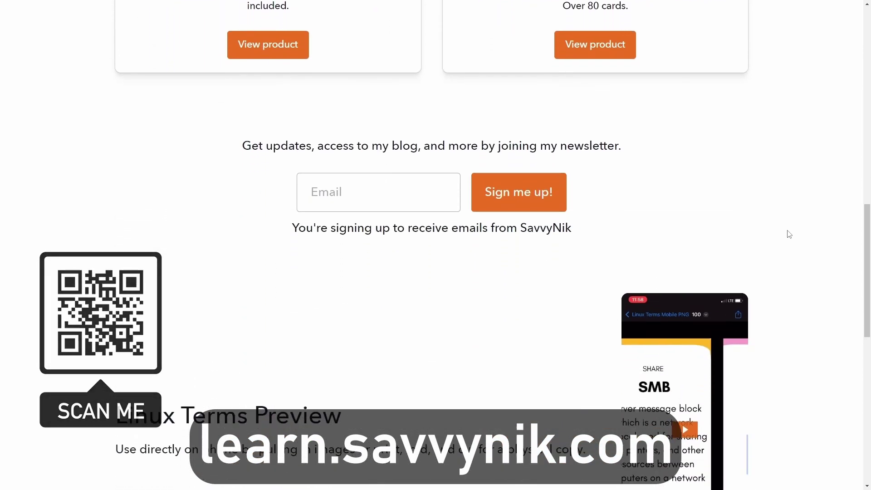